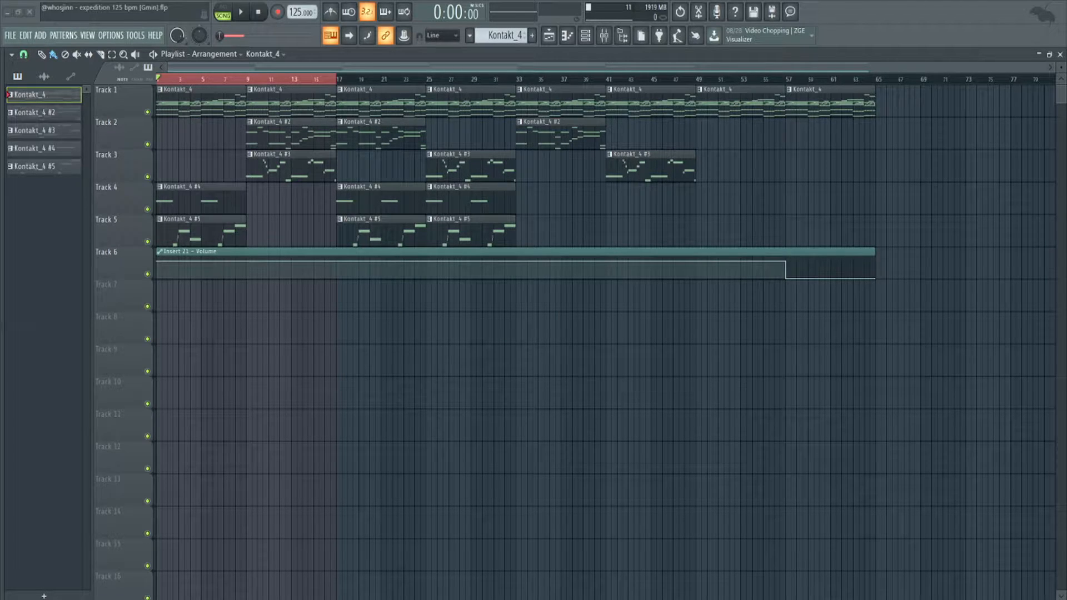
Step: Listen to the arrangement and check which instrument is loaded in the Kontakt_4 channel
key(space)
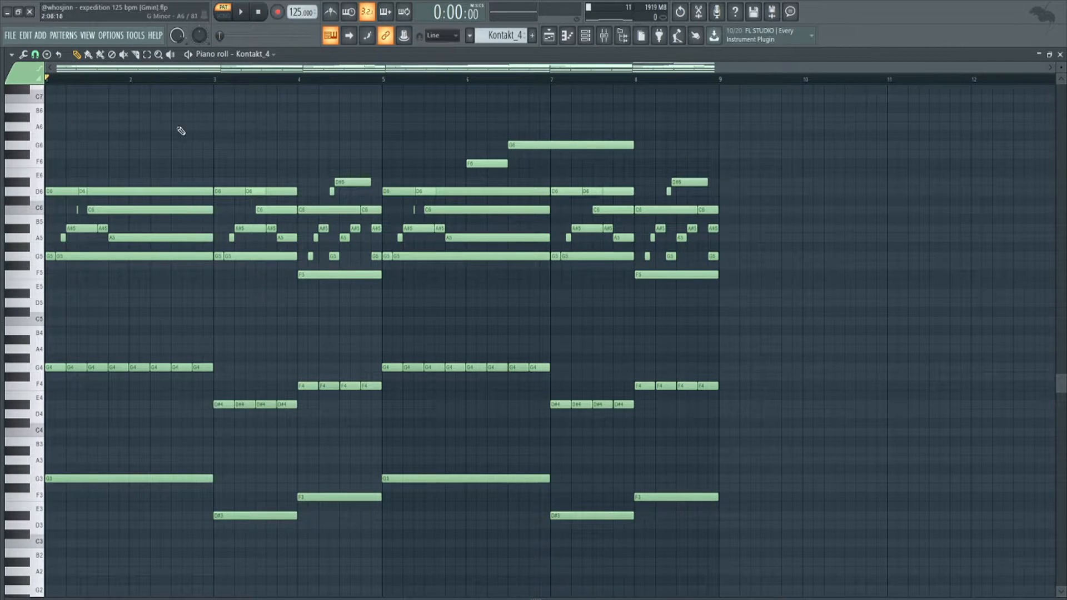
key(F6)
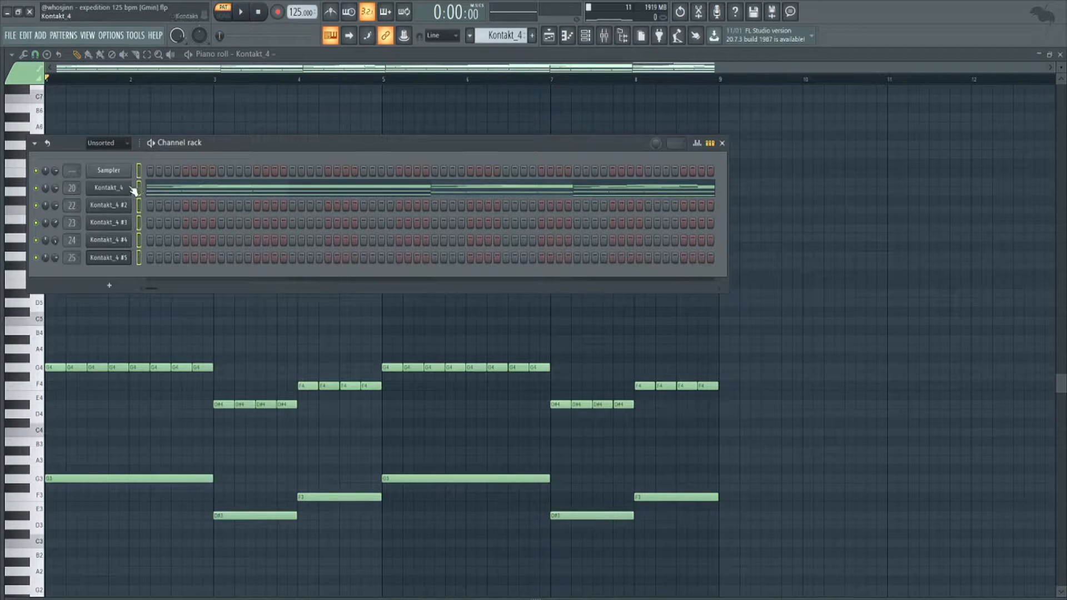
click(130, 187)
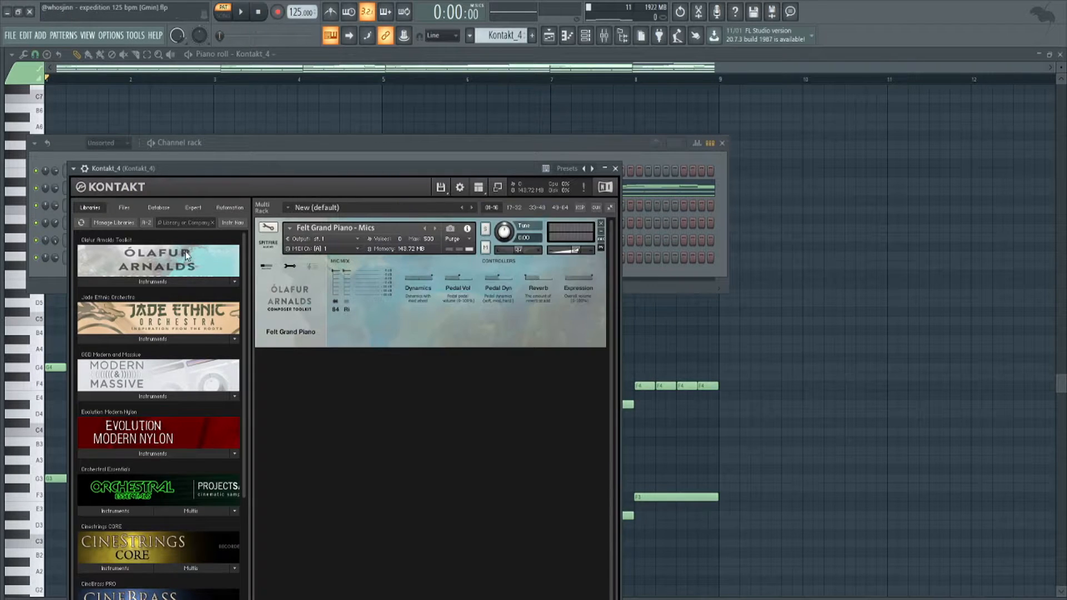
click(202, 129)
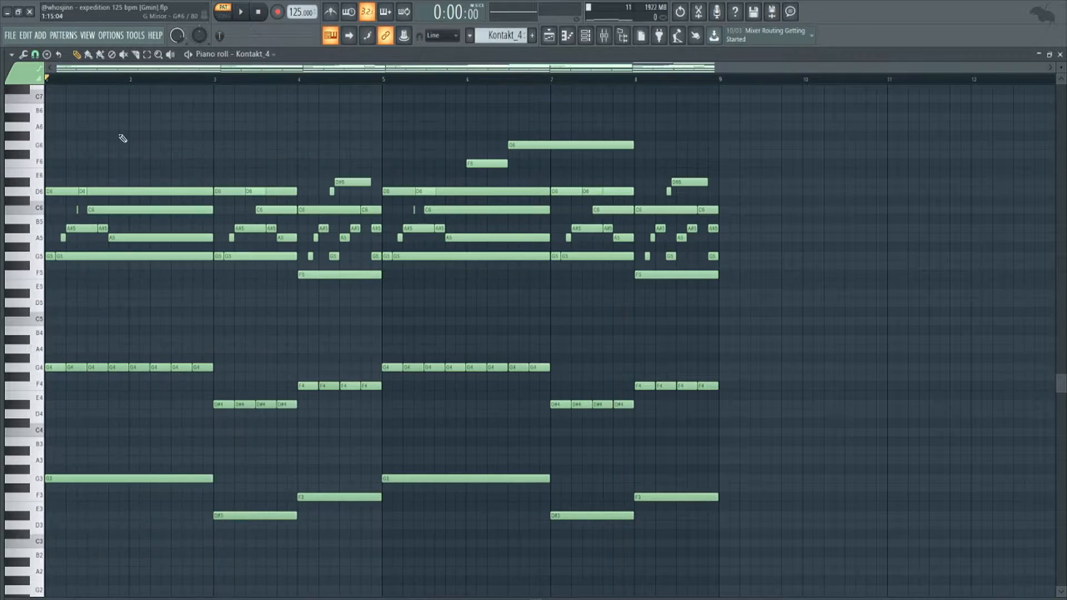
Step: Try placing the first A#5 note at the start of bar 1 above the G5 note, and return it to its original position
scroll(89, 148, up, 3)
scroll(88, 148, up, 1)
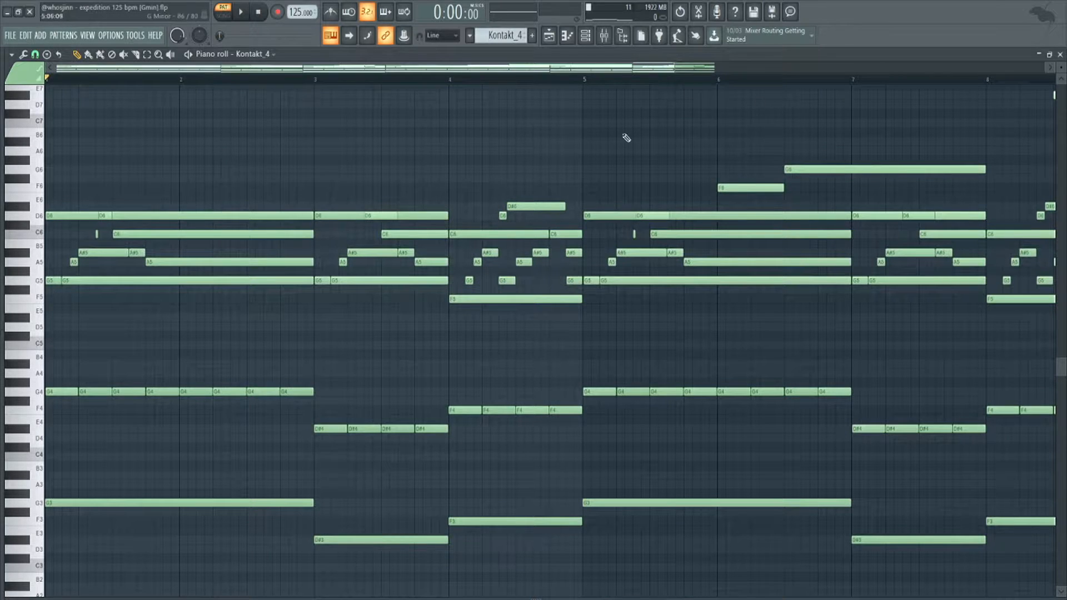
scroll(68, 334, up, 4)
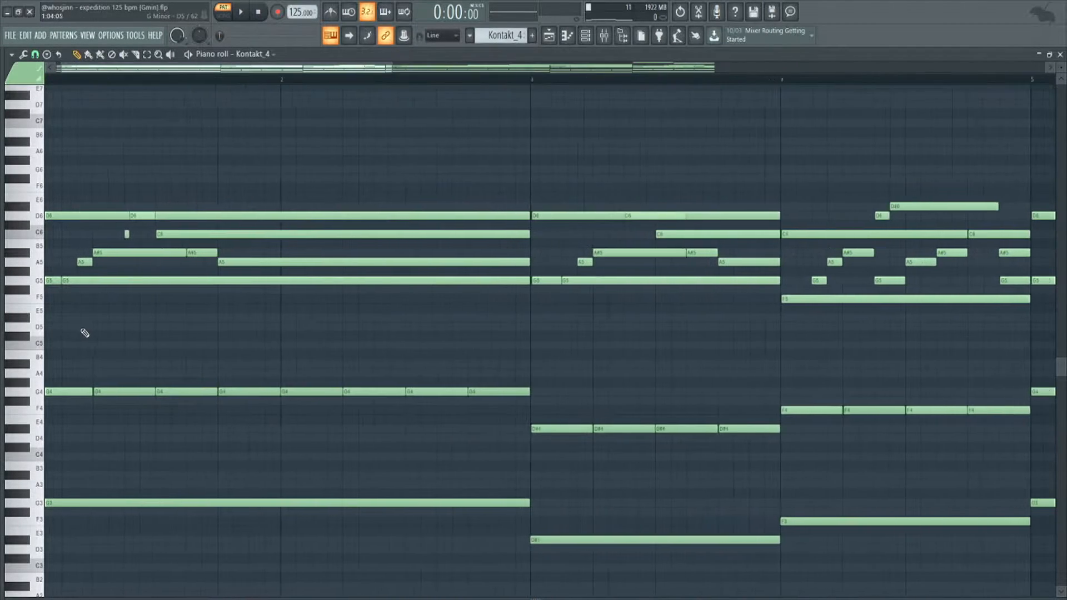
drag(174, 264, 59, 250)
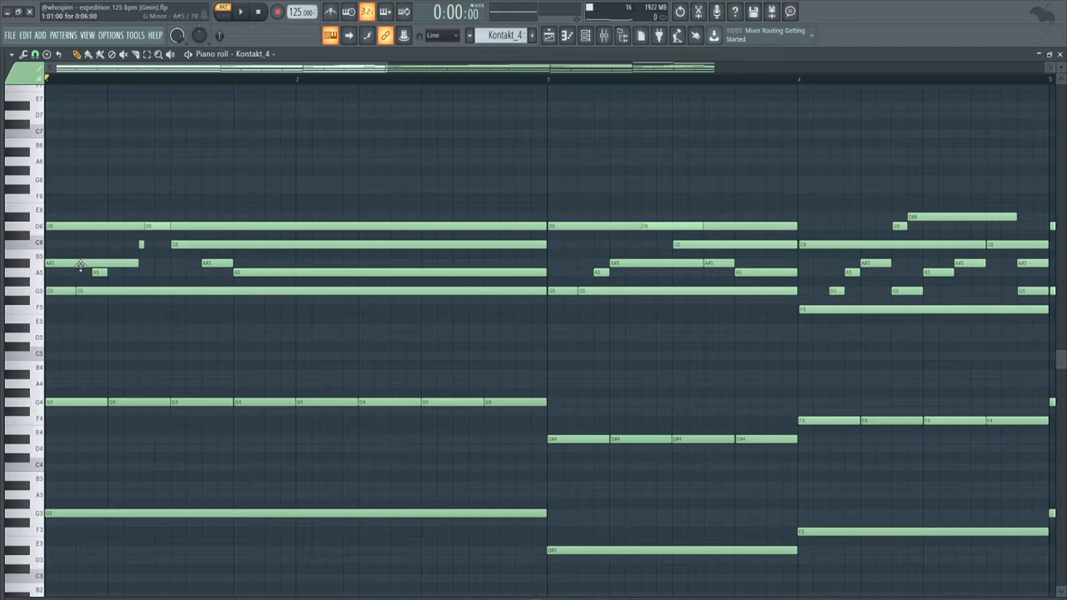
click(56, 290)
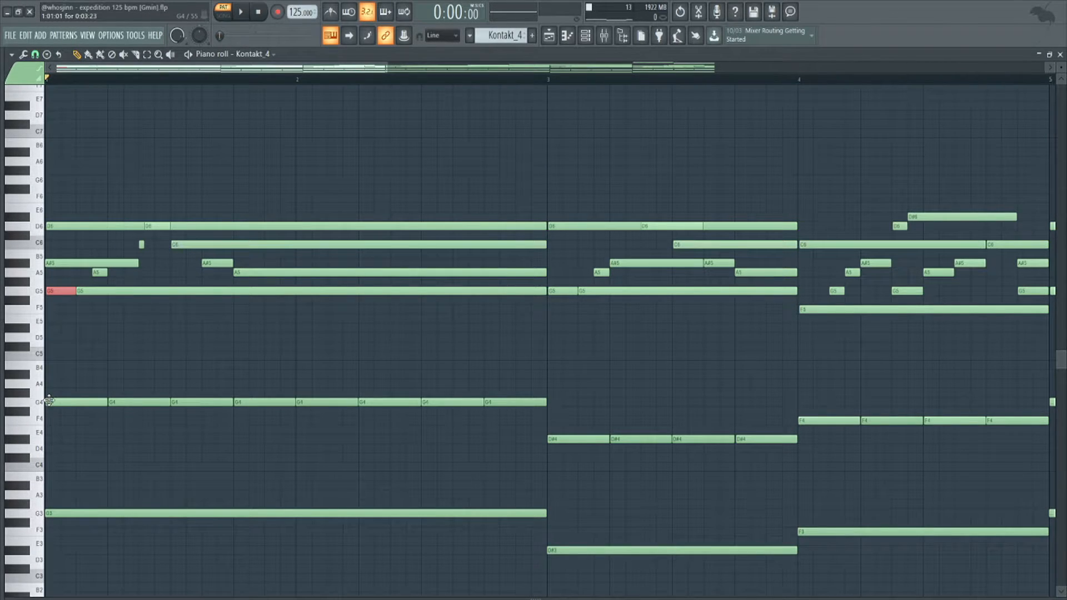
drag(61, 263, 122, 262)
scroll(129, 283, down, 3)
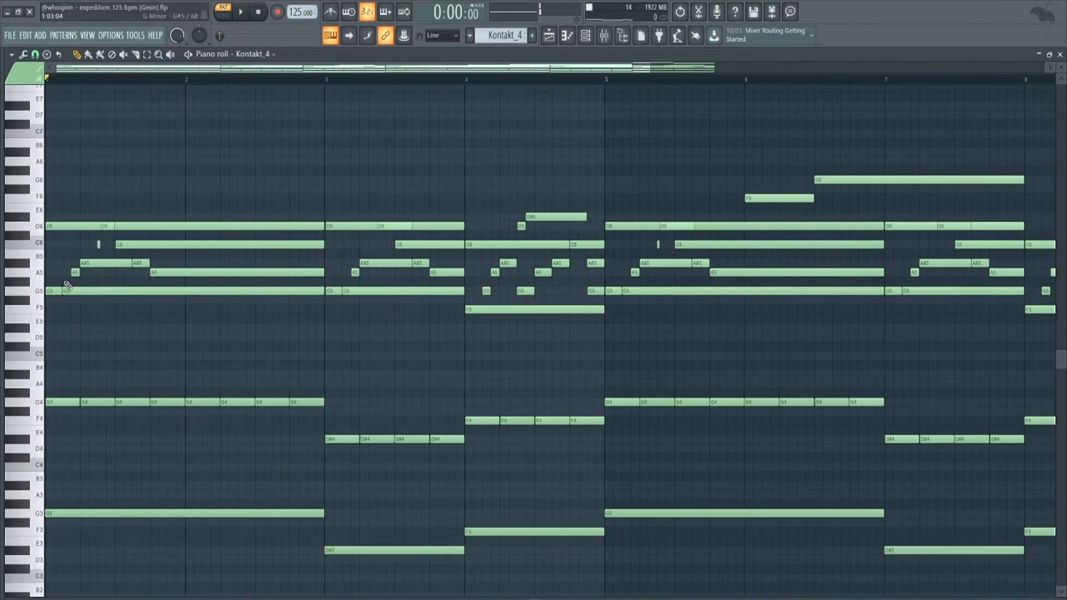
Step: Highlight the bars 1 and 2 melody in groups: A5 with A#5, C6 with D6, and C6 with A#5 and A5
scroll(55, 276, up, 3)
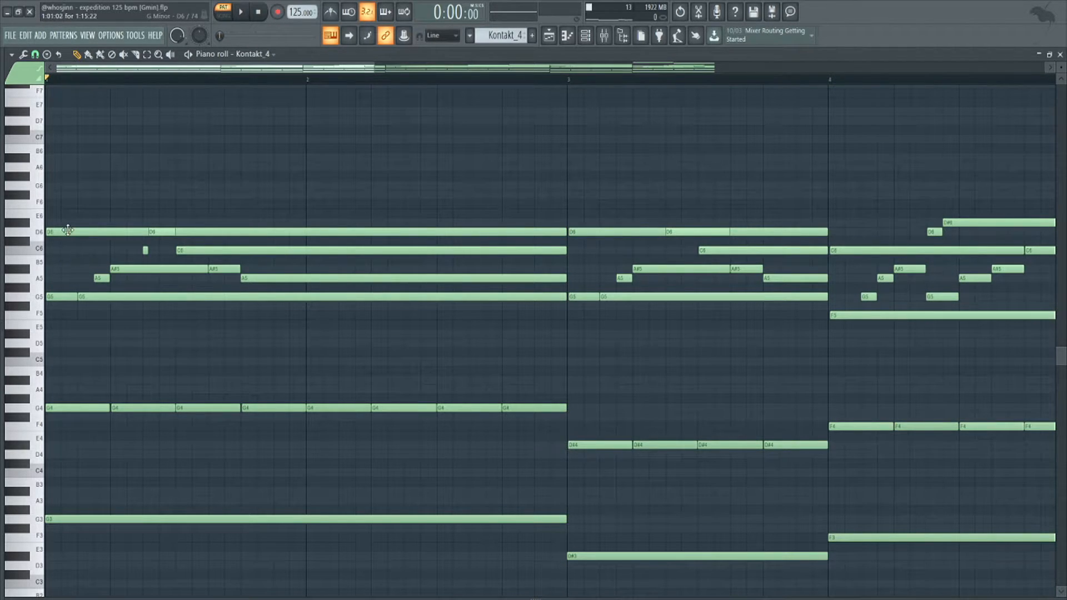
drag(78, 247, 114, 279)
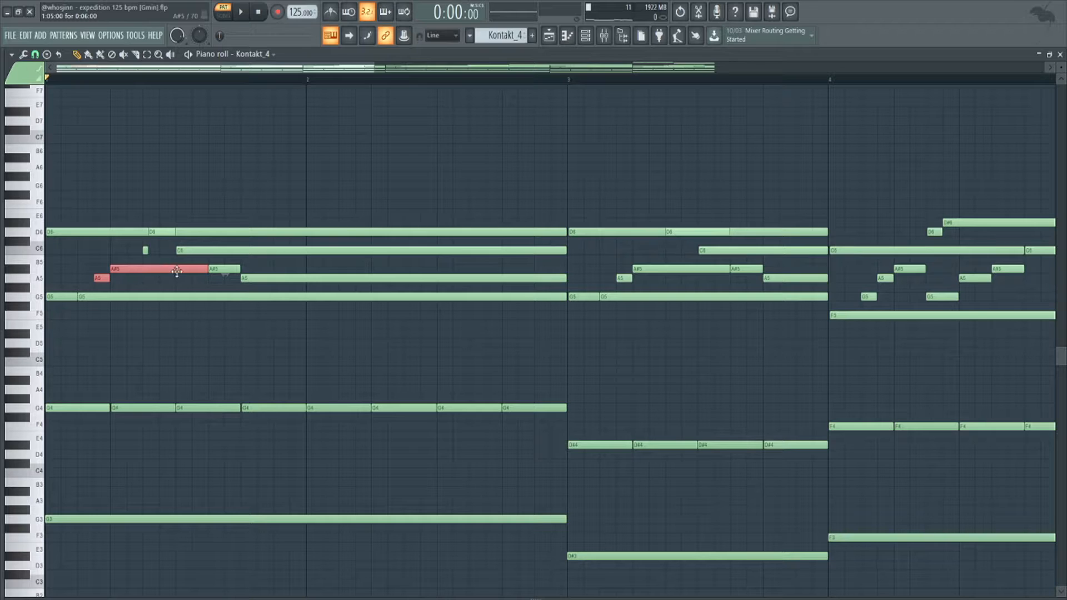
click(153, 287)
drag(163, 255, 140, 232)
ctrl+shift+click(139, 232)
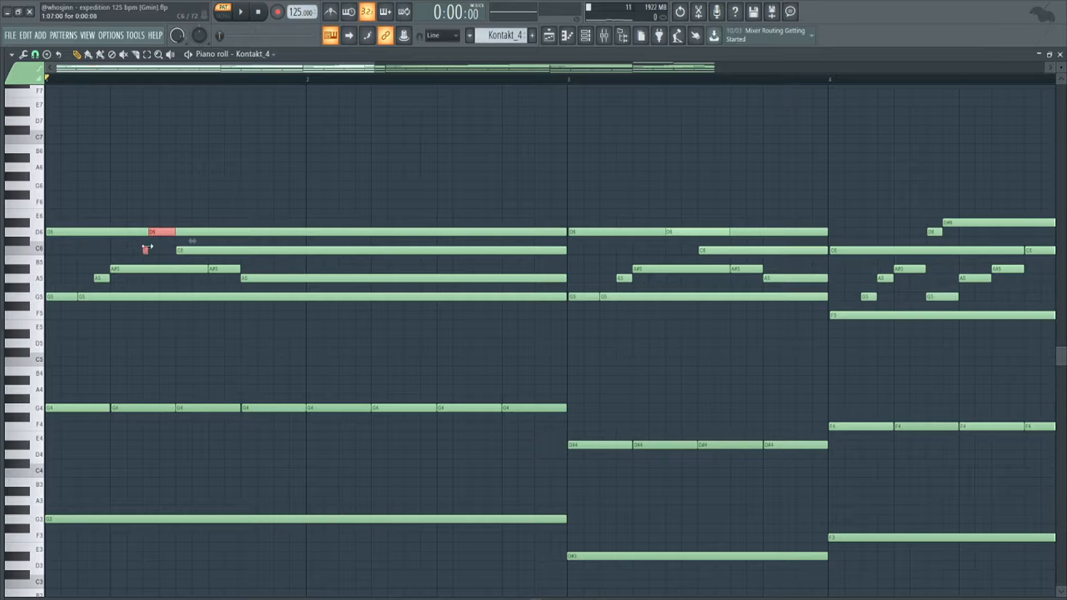
ctrl+click(156, 245)
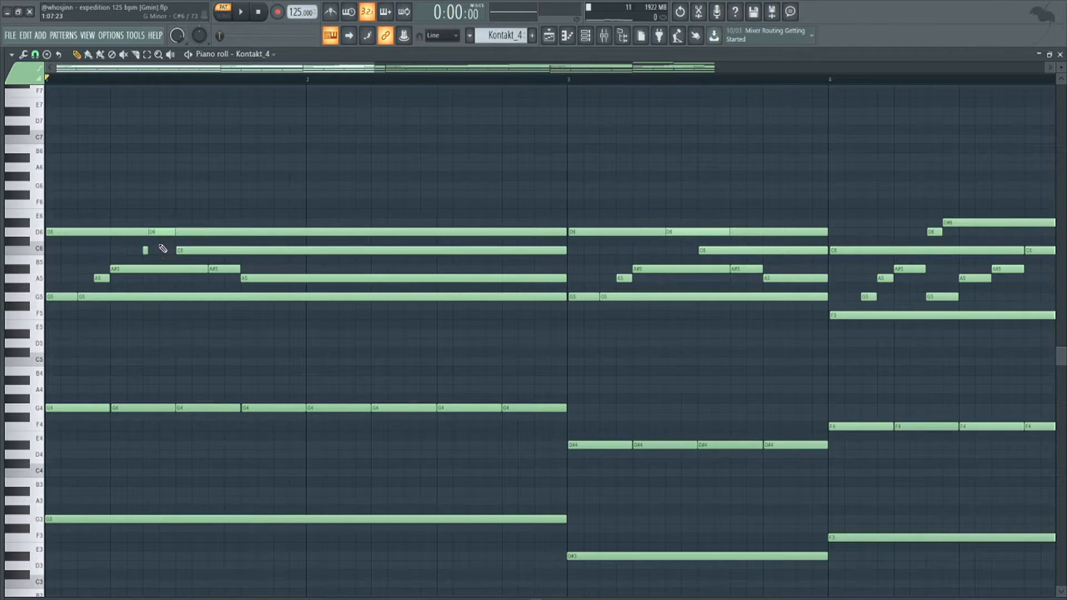
drag(222, 248, 335, 291)
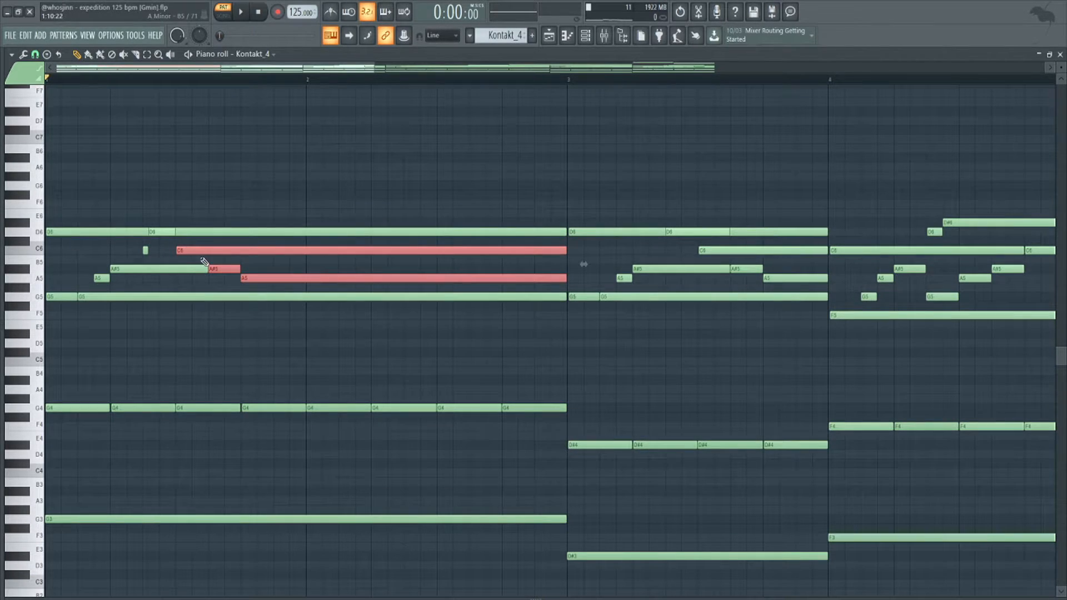
ctrl+click(382, 352)
Step: Highlight the upper chord and melody notes of bar 3, followed by those of bar 4
scroll(381, 351, down, 3)
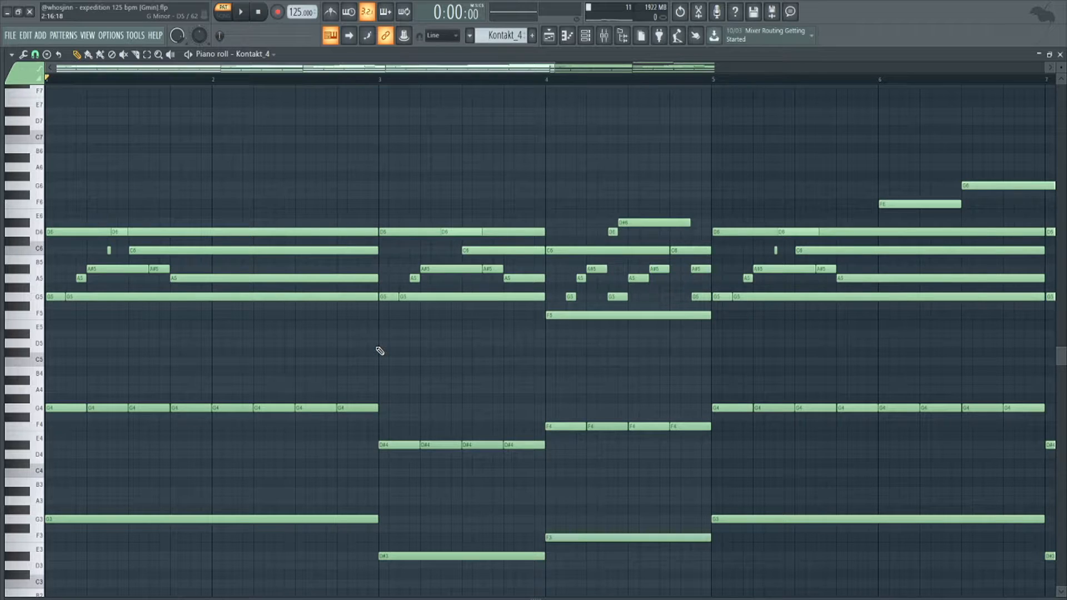
scroll(380, 351, down, 2)
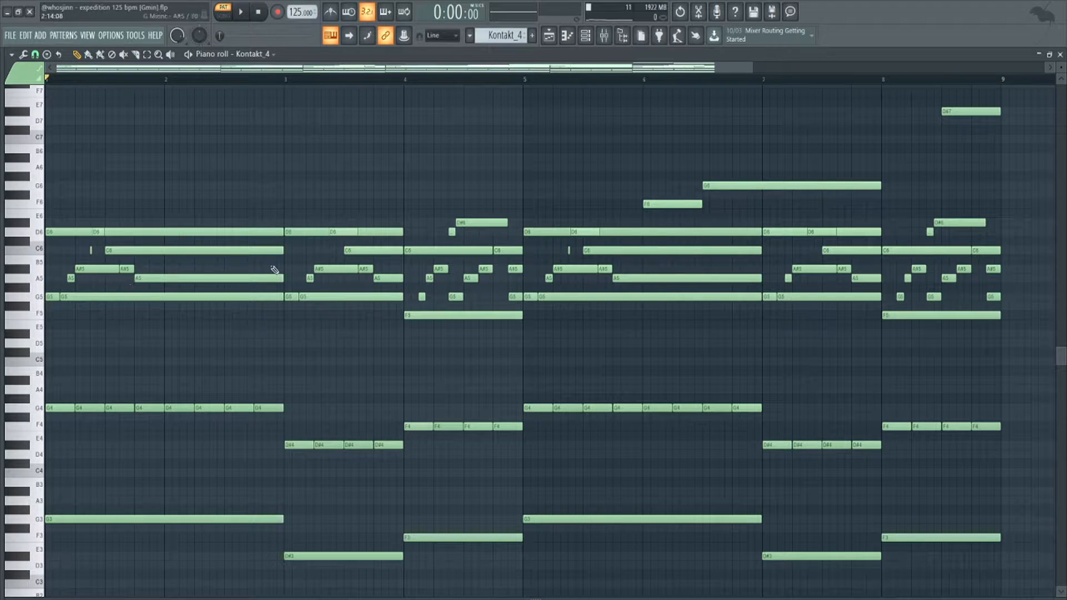
drag(295, 215, 394, 315)
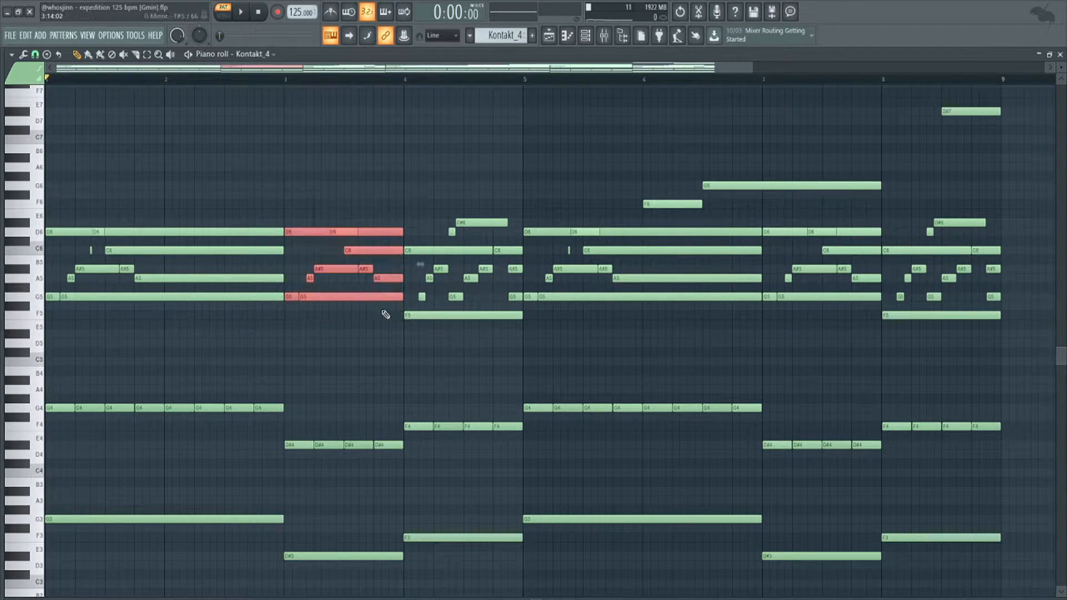
click(344, 189)
drag(404, 191, 518, 353)
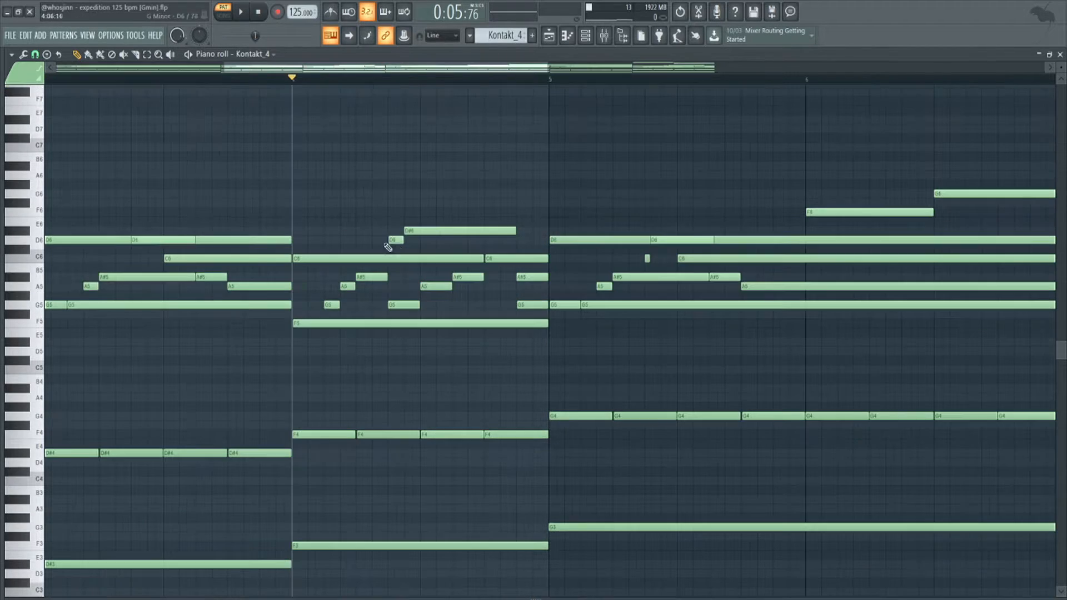
Step: Try bar 4 without its short D6 and D#6 notes, play it back, and undo the deletion
right_click(396, 241)
right_click(469, 230)
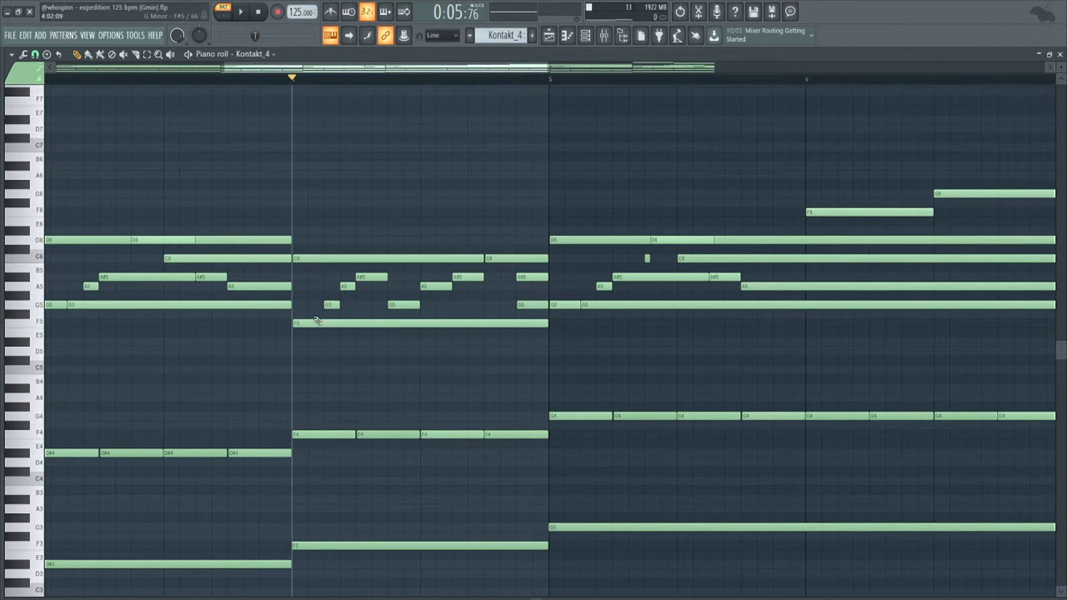
scroll(317, 321, down, 2)
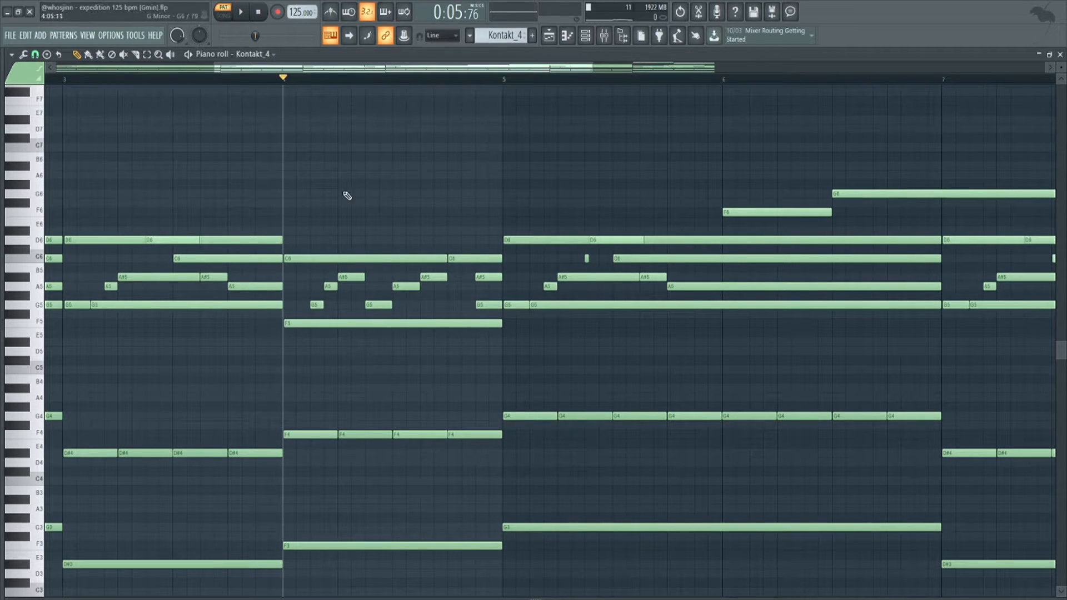
scroll(347, 196, down, 1)
key(space)
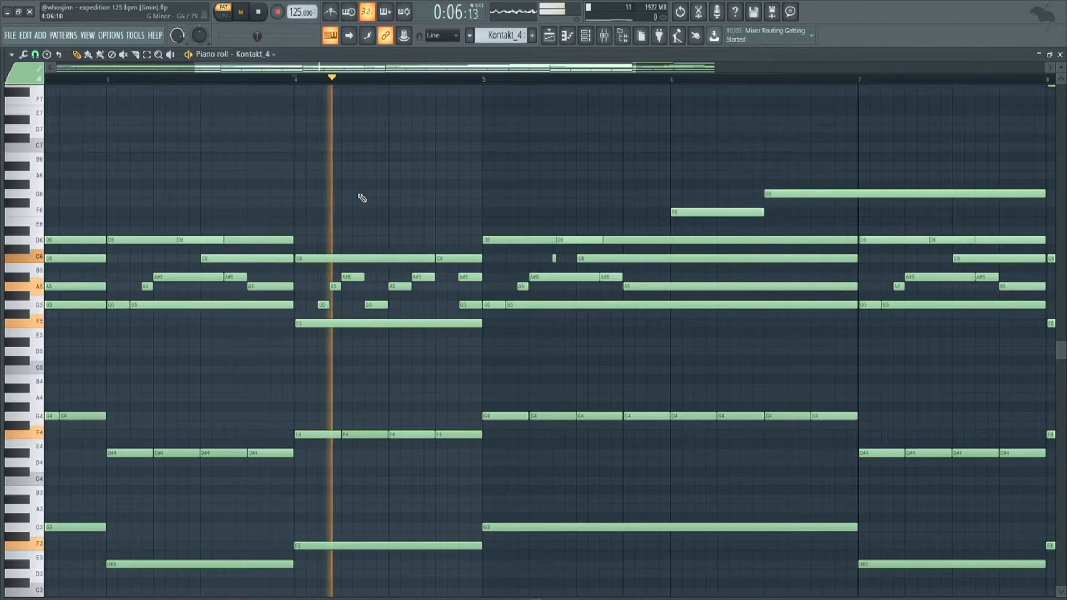
key(space)
key(ctrl+z)
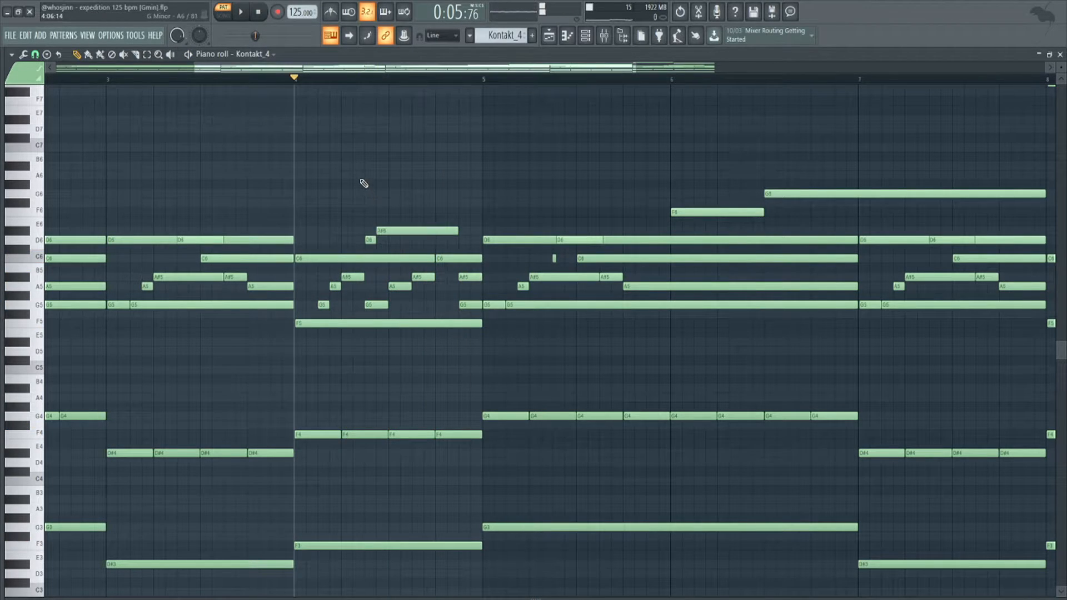
Step: Highlight the short D6 and D#6 notes in bar 4 and play the bar with them included
drag(361, 243, 397, 218)
ctrl+click(343, 216)
key(space)
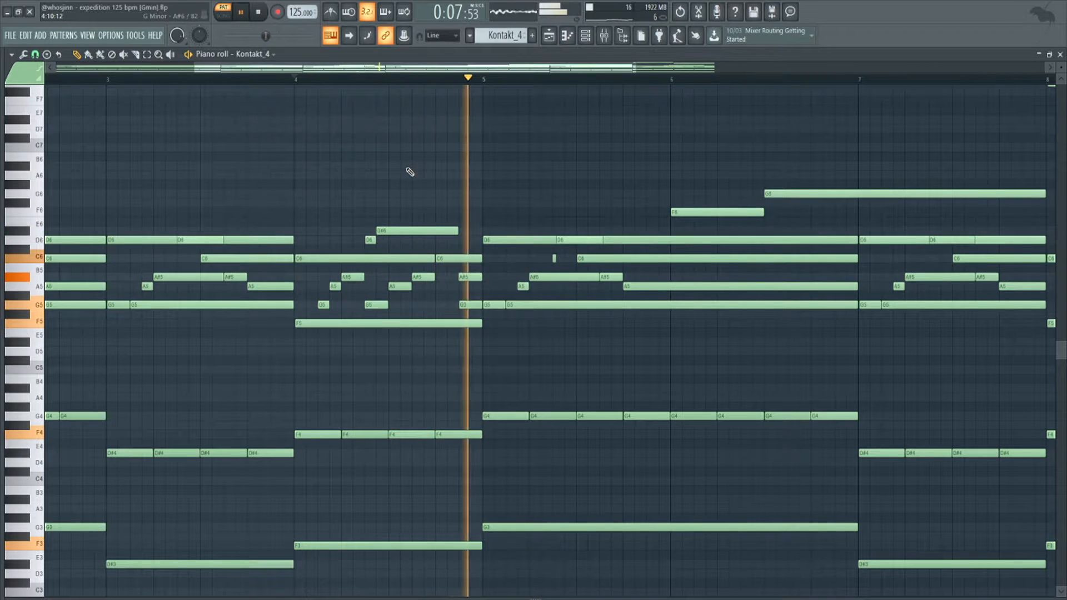
key(space)
Step: Highlight the upper notes of bar 3 within the full eight-bar pattern
scroll(409, 172, down, 3)
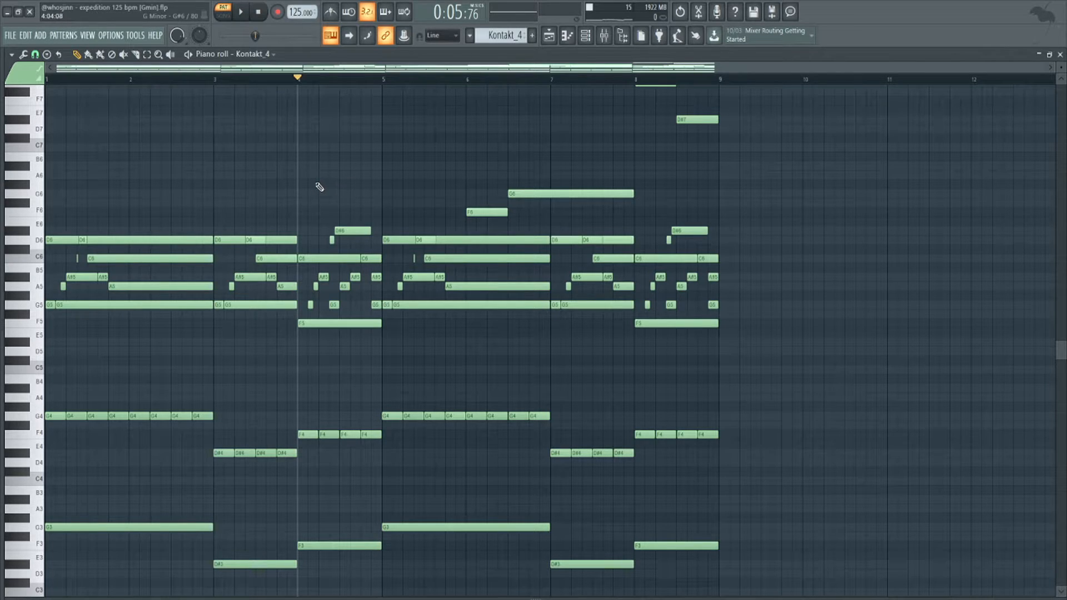
drag(229, 199, 290, 356)
ctrl+click(291, 356)
Step: Highlight the high counter-melody notes F6, G6, G7 and D#7 in bars 6 to 8
scroll(369, 189, up, 3)
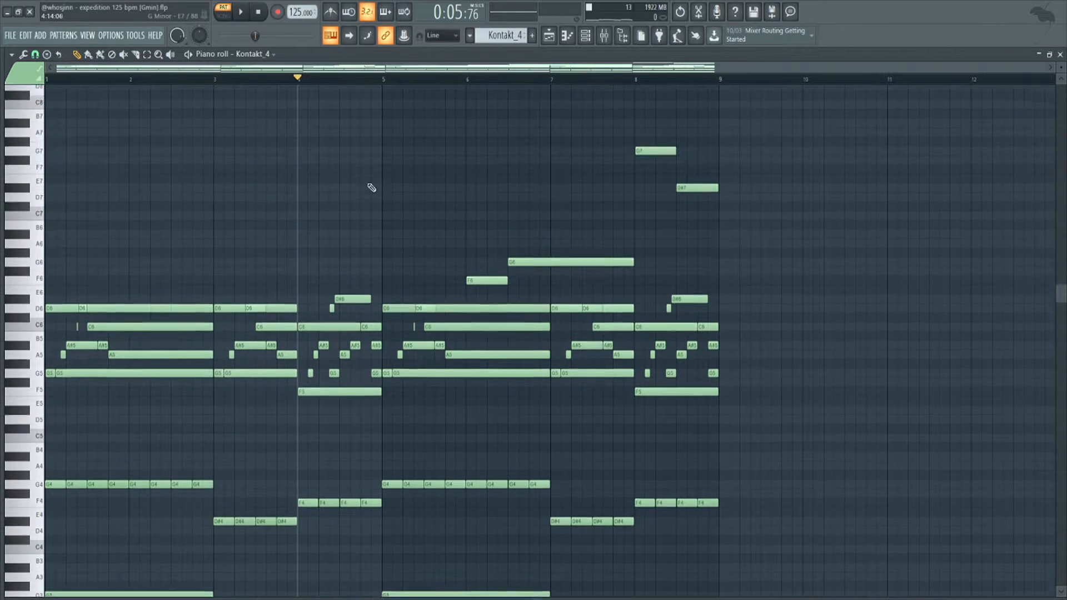
drag(429, 175, 353, 173)
scroll(288, 231, down, 3)
drag(288, 231, 364, 234)
drag(353, 526, 21, 117)
scroll(248, 222, up, 3)
right_click(368, 232)
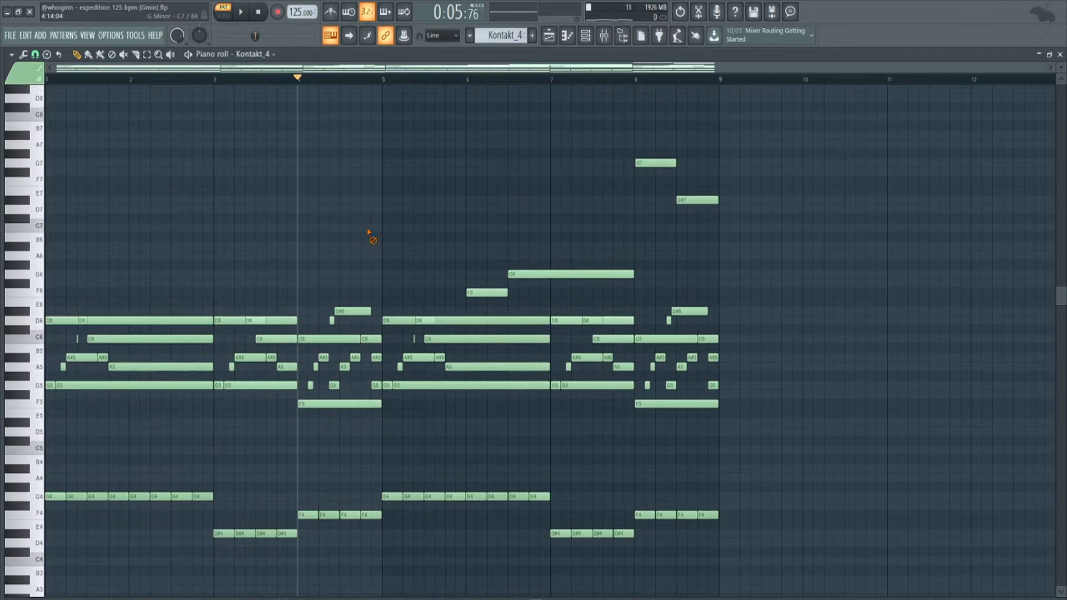
drag(456, 122, 745, 311)
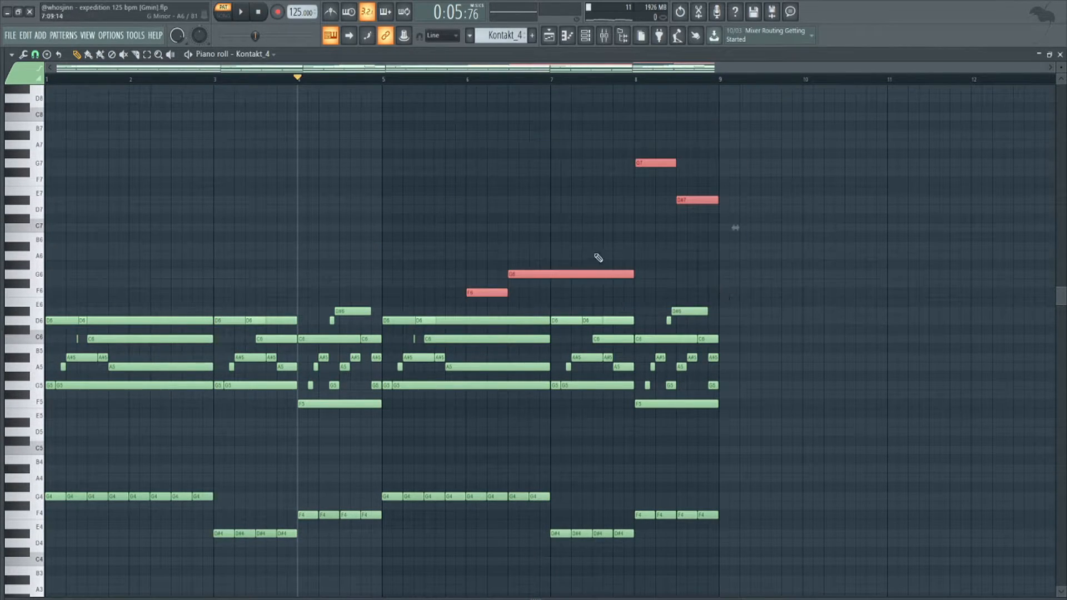
right_click(481, 185)
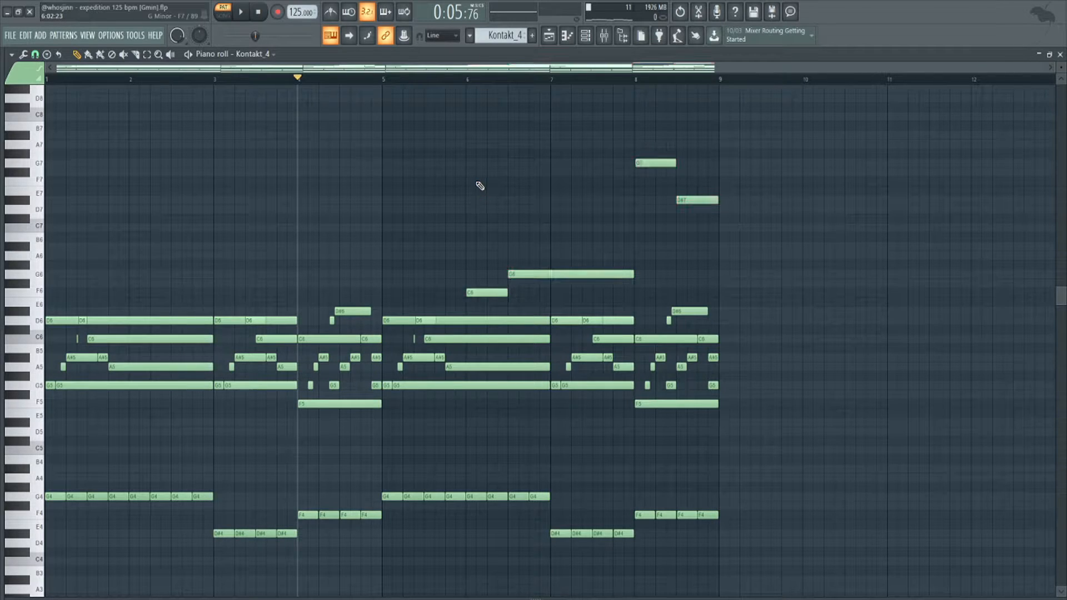
Step: Set bars 1 to 4 as the playback range and listen to them
key(space)
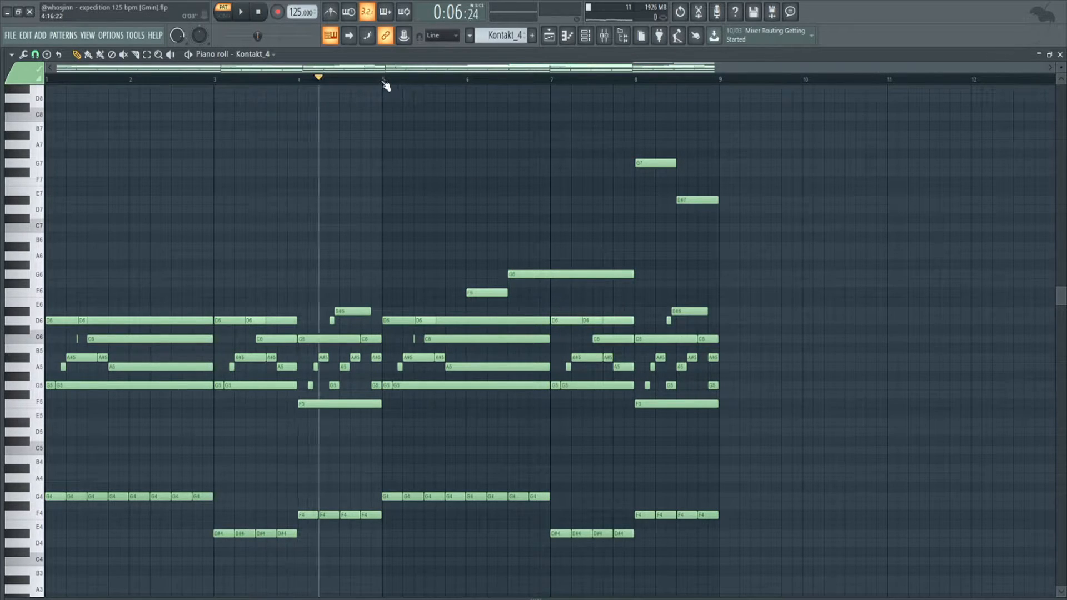
drag(387, 82, 47, 83)
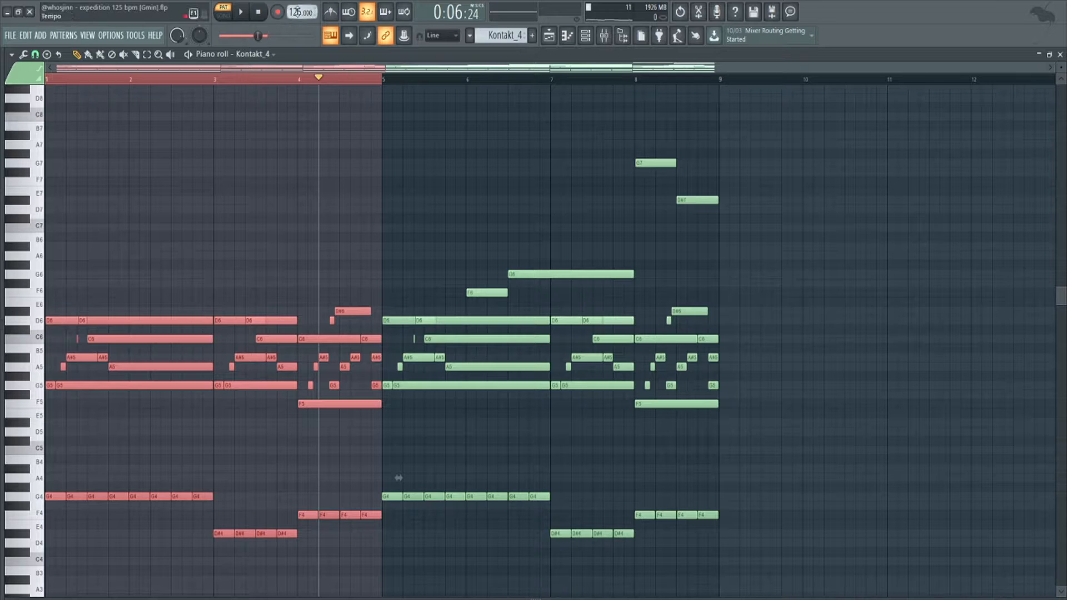
click(372, 189)
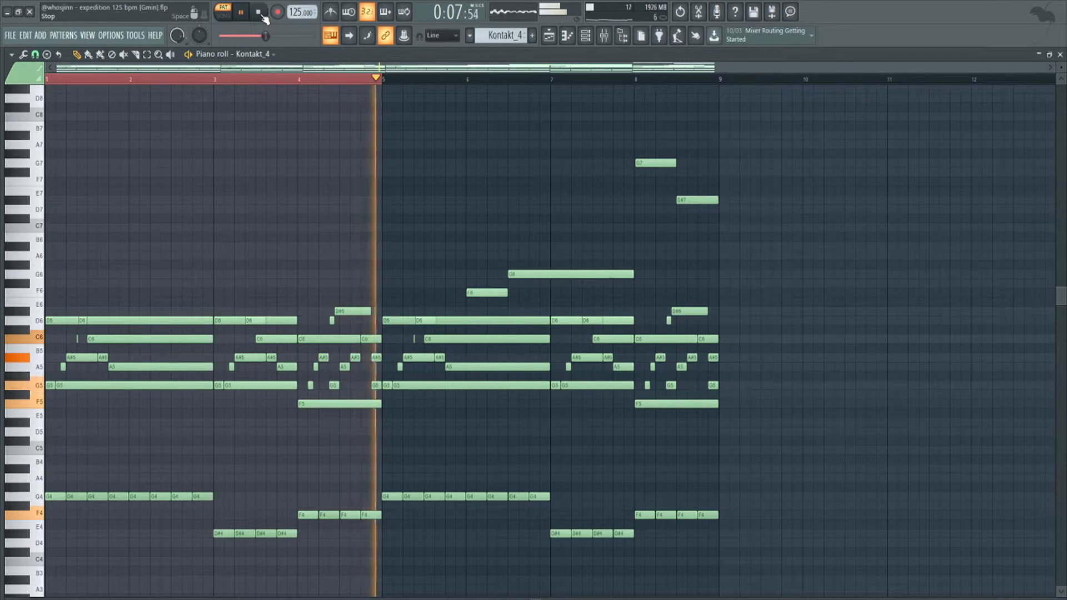
key(space)
Step: Set bars 5 to 8 as the playback range and listen to them, clearing the range when done
click(383, 86)
drag(383, 87, 721, 91)
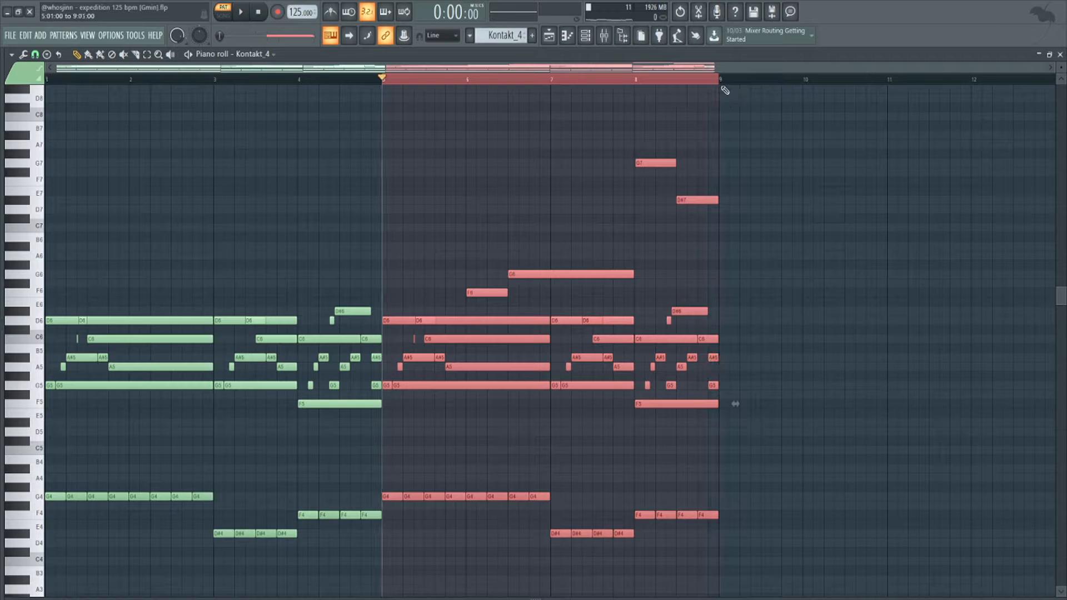
key(space)
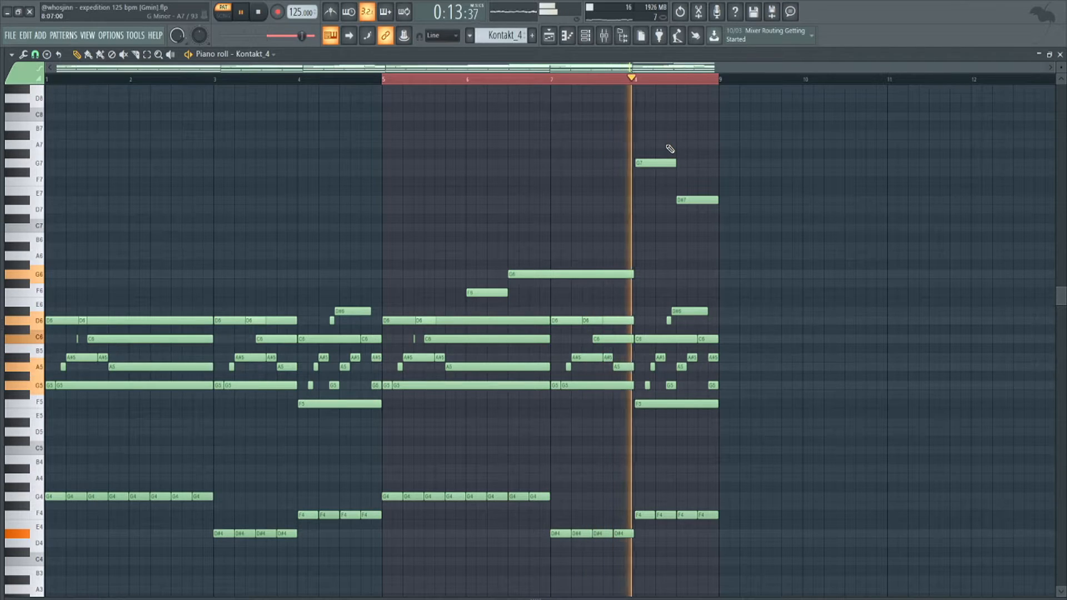
key(space)
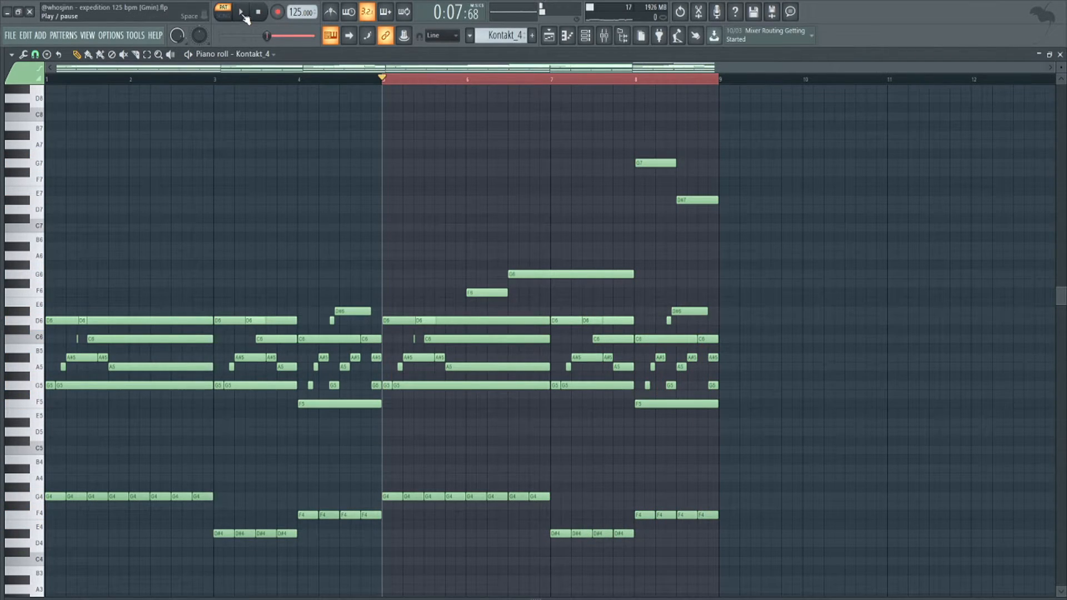
click(413, 79)
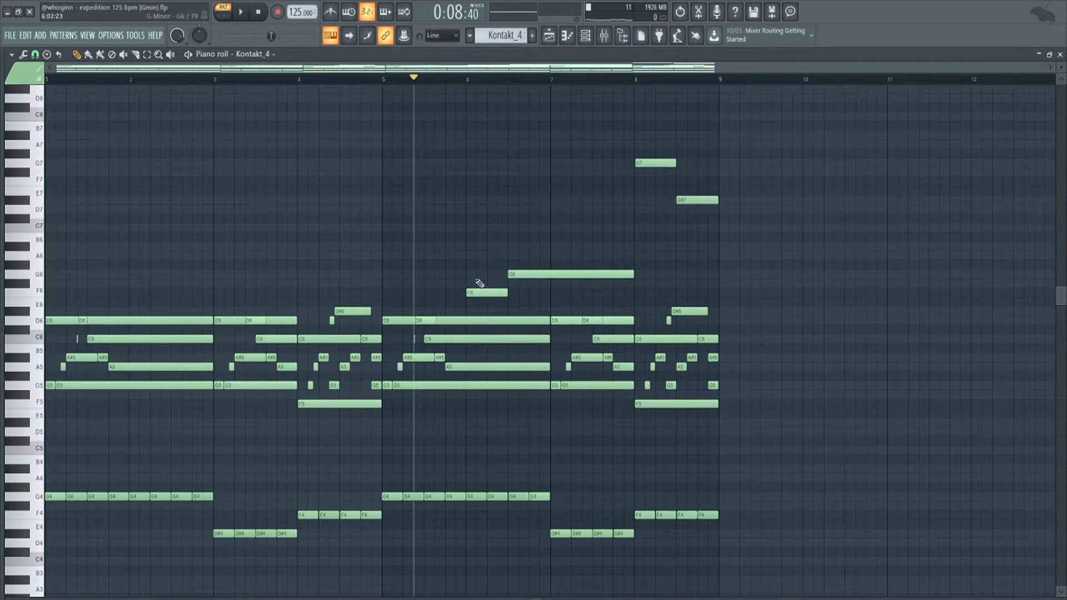
Step: Highlight the F6 and G6 counter-melody notes in bars 6 and 7 together
drag(470, 304, 590, 251)
ctrl+click(420, 273)
drag(462, 248, 636, 309)
ctrl+click(459, 289)
ctrl+click(461, 320)
ctrl+click(470, 321)
click(479, 321)
drag(470, 319, 449, 318)
ctrl+click(430, 300)
Step: Highlight the long G6 note and the high G7 and D#7 notes of bar 8 one after another
drag(478, 245, 557, 302)
ctrl+click(570, 285)
drag(586, 222, 556, 297)
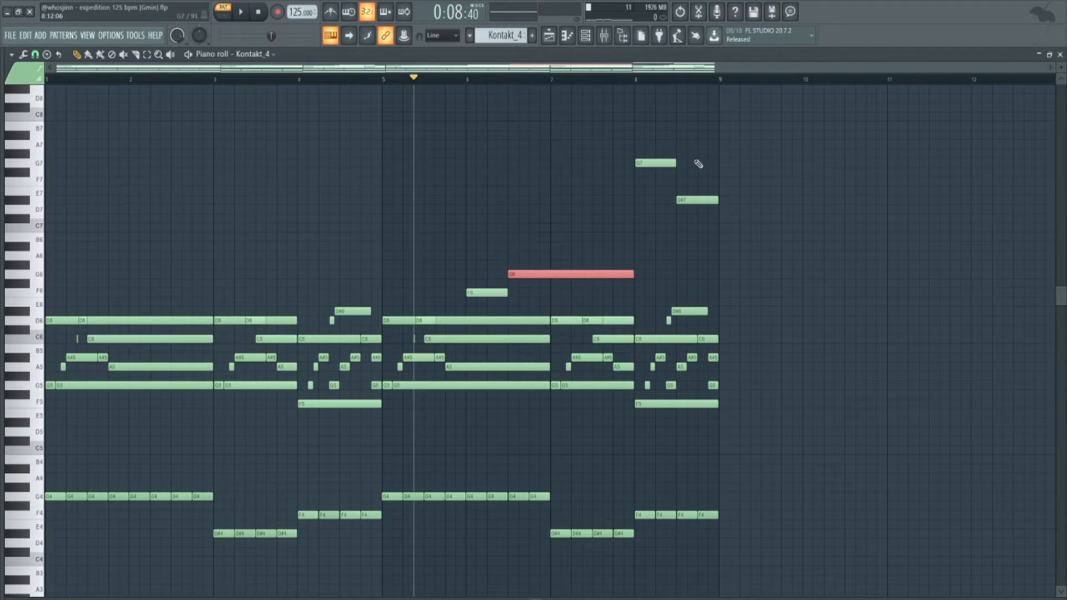
ctrl+click(615, 128)
drag(641, 131, 694, 178)
drag(701, 181, 699, 211)
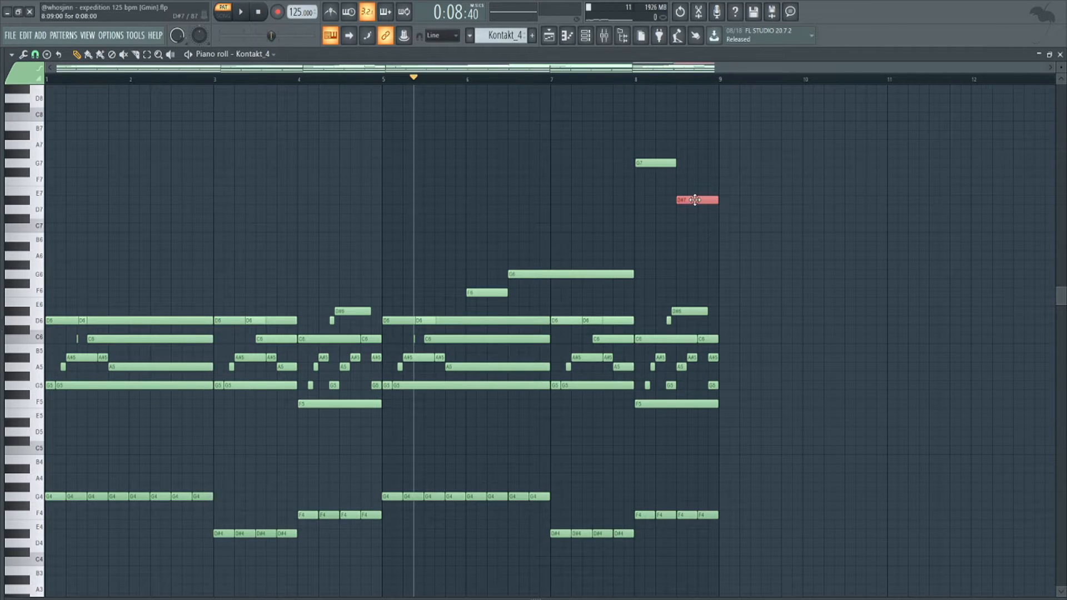
ctrl+click(574, 294)
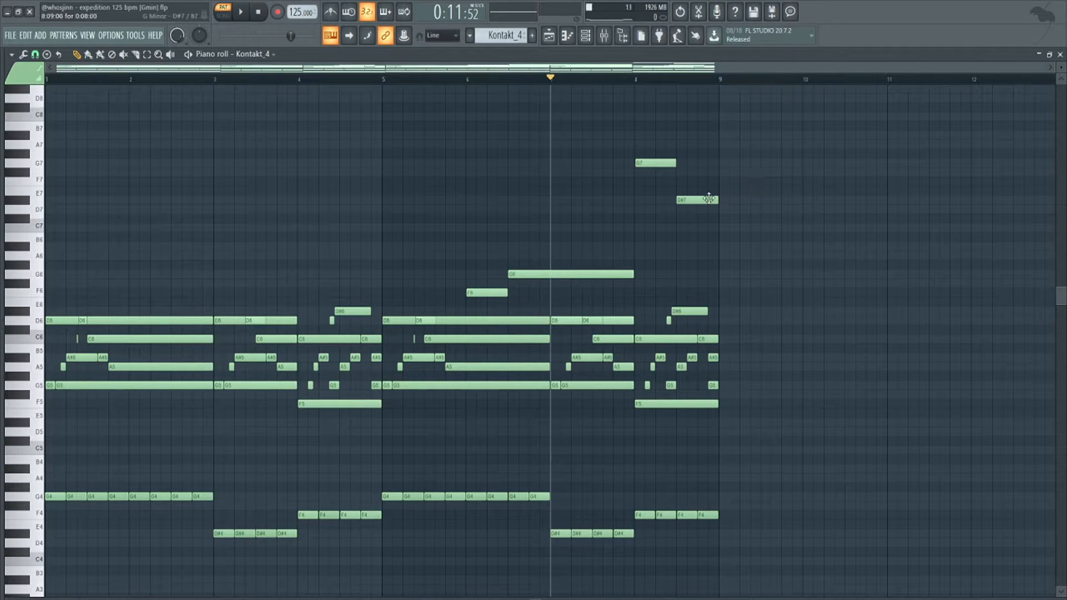
Step: Try the last high note of bar 8 at F7 and listen to the pattern from bar 7
drag(694, 199, 694, 181)
key(space)
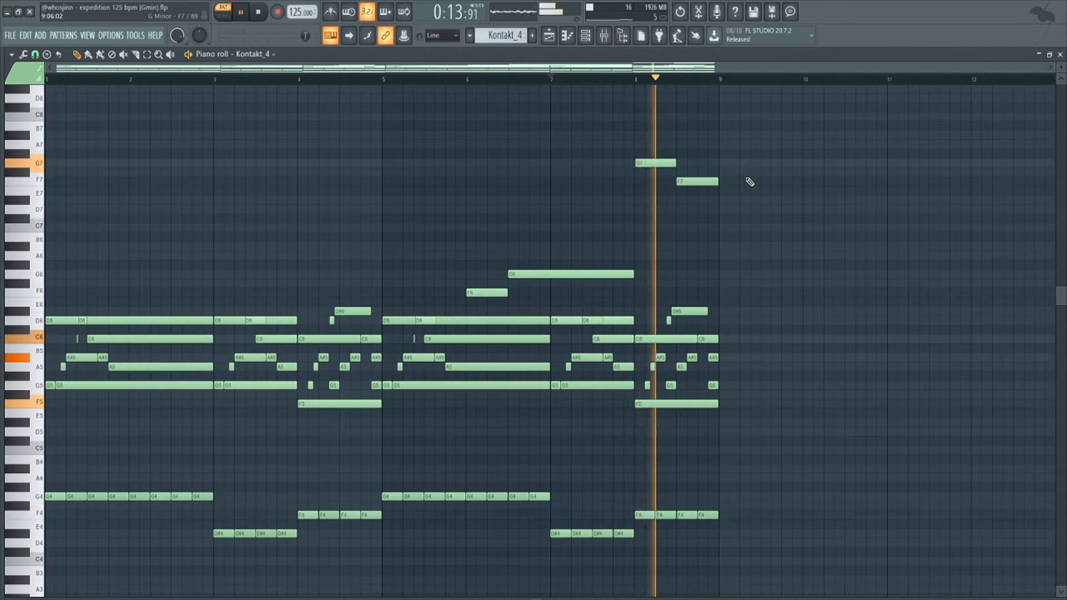
key(space)
Step: Replace the F7 note in bar 8 with a D#7 note and listen from bar 7 again
right_click(702, 182)
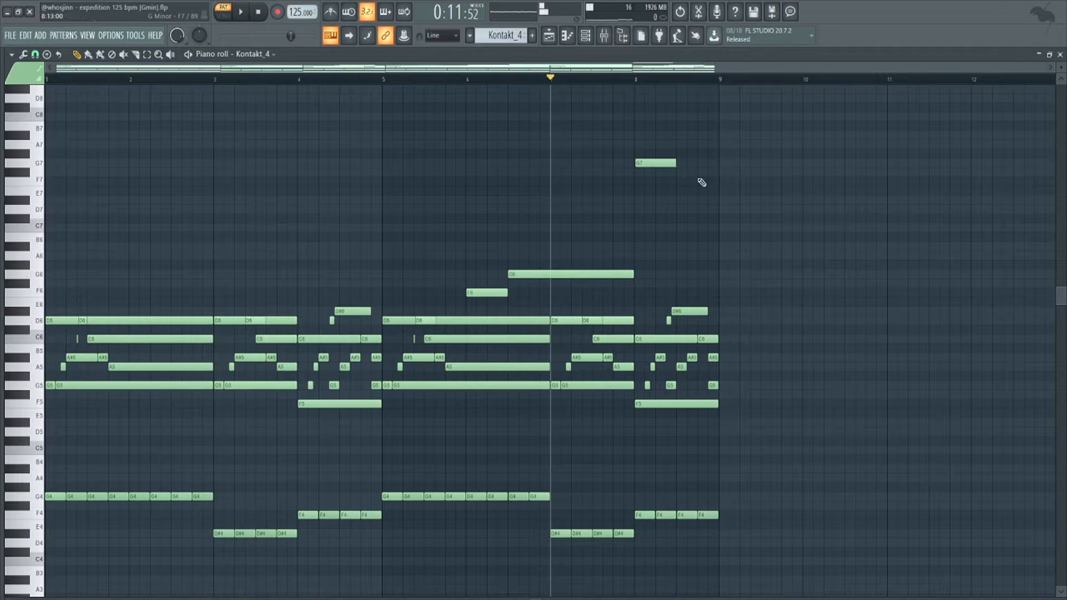
click(679, 200)
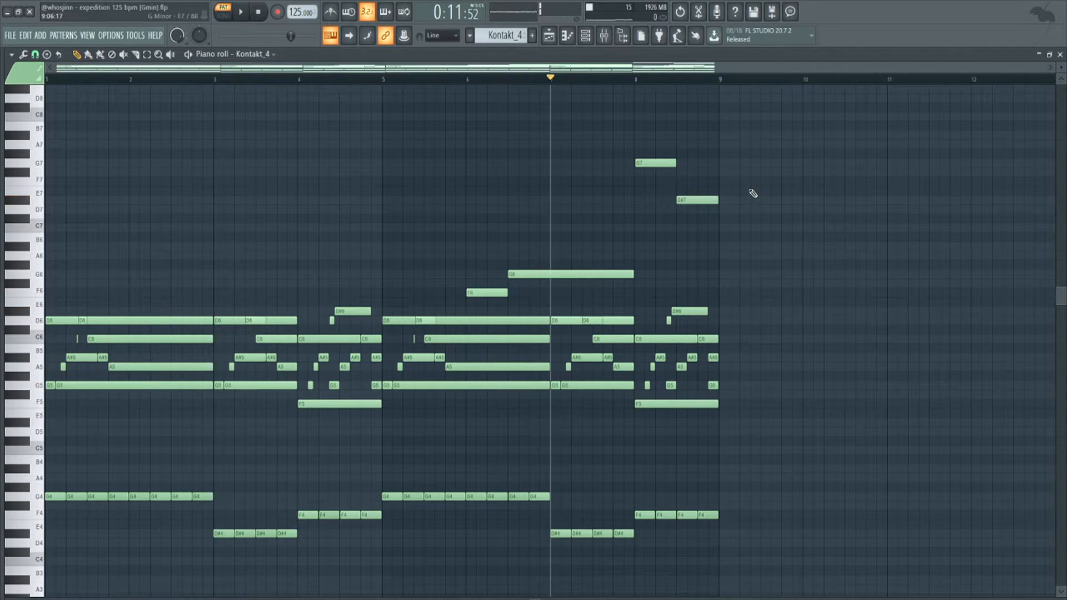
key(space)
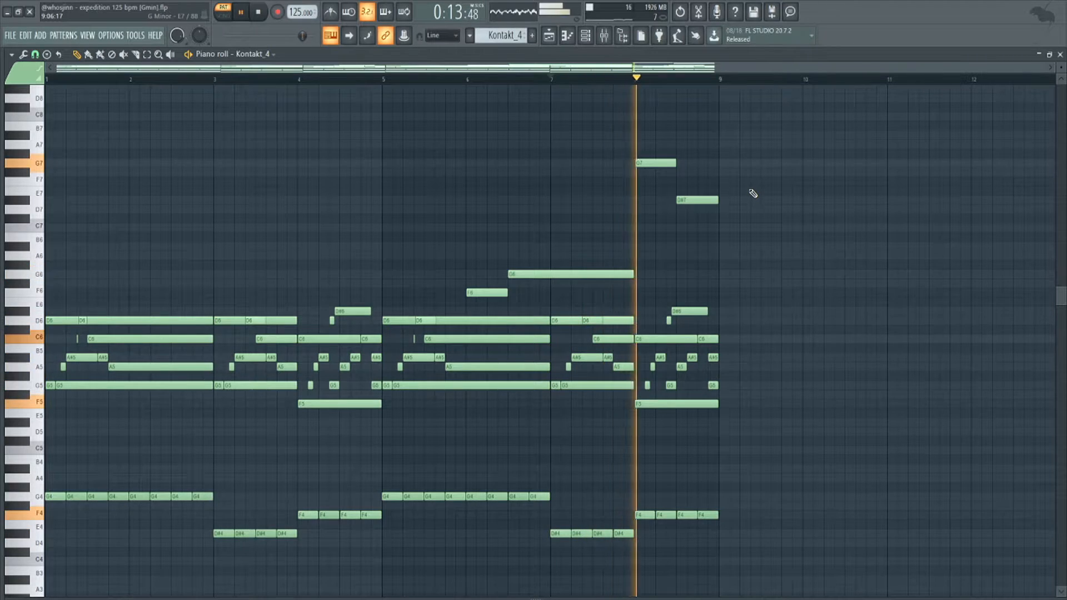
key(space)
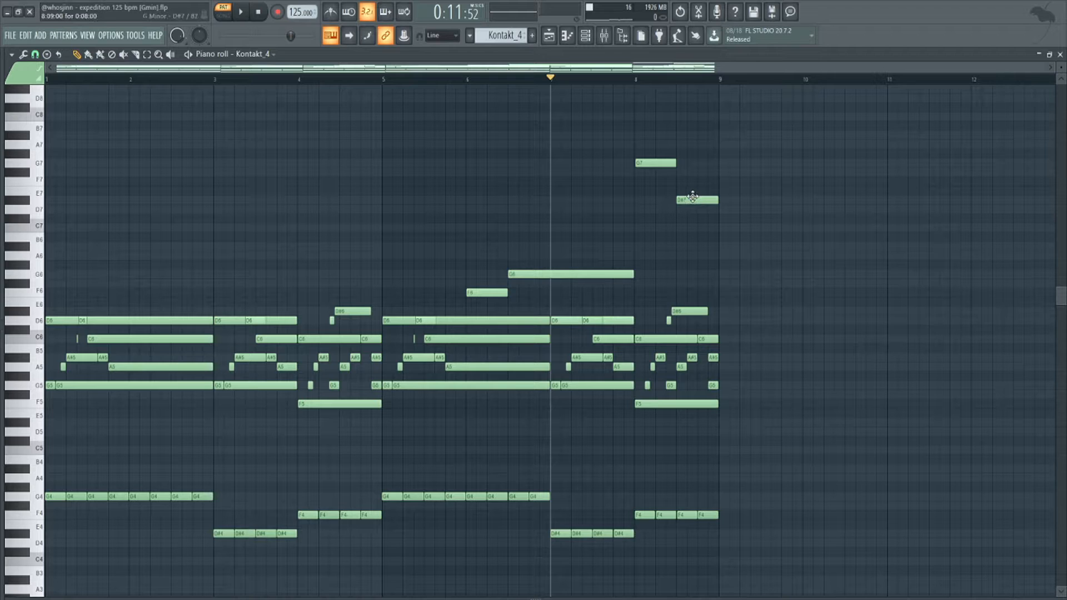
Step: Try the last high note of bar 8 an octave lower and at F7, and put it back at D#7
drag(646, 149, 813, 255)
drag(735, 183, 705, 219)
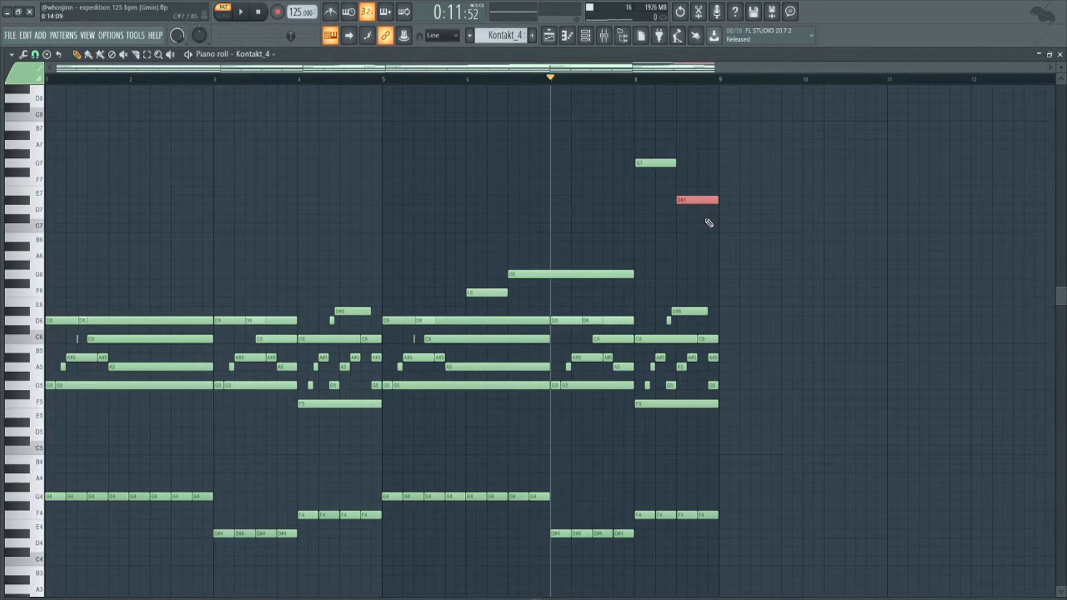
key(ctrl+Down)
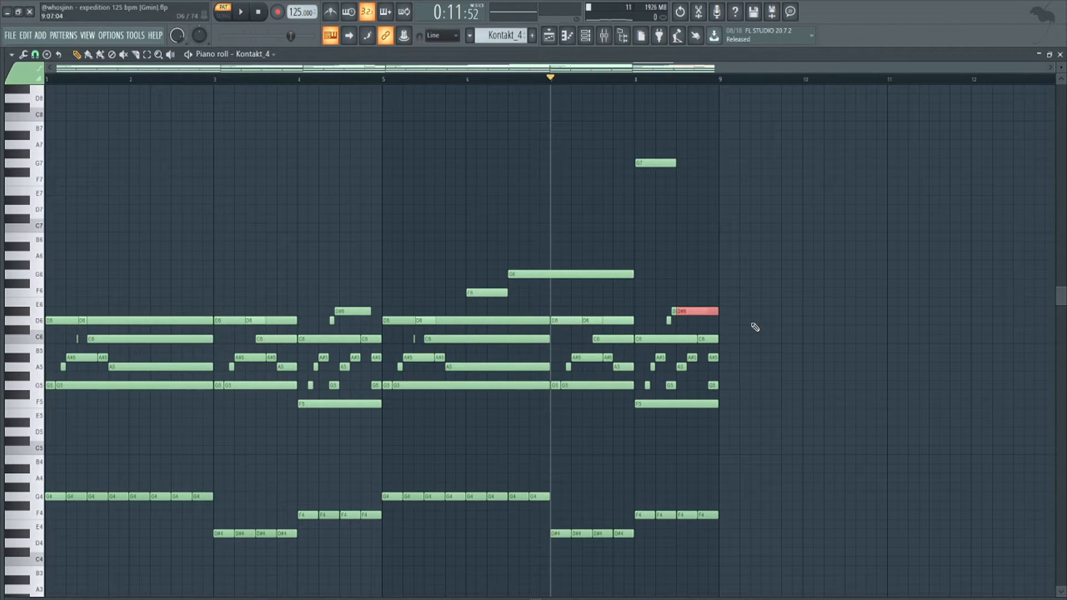
key(ctrl+Up)
key(shift+Up)
key(shift+Up)
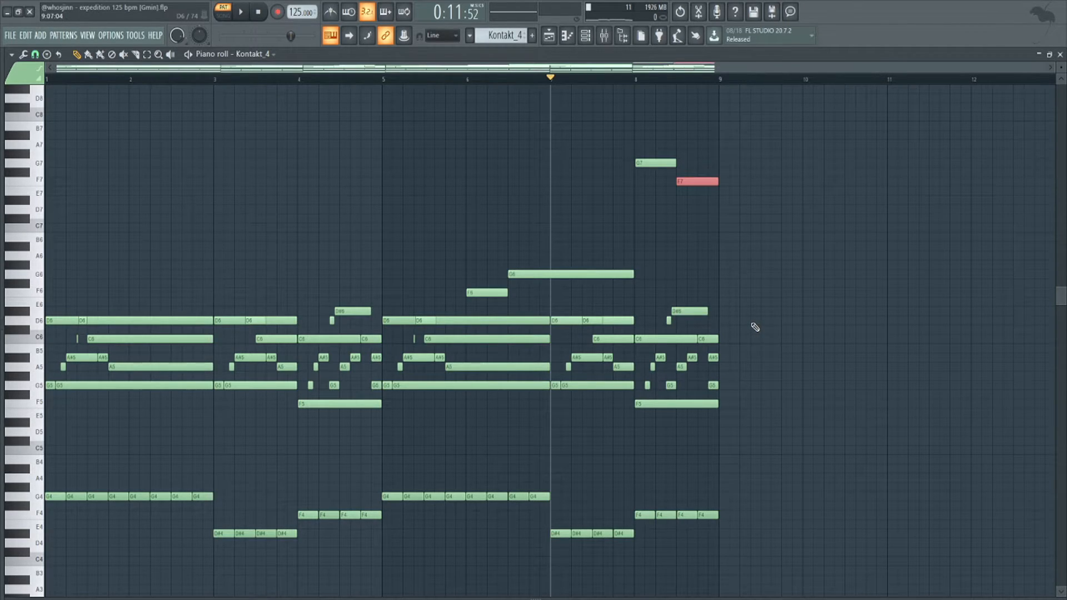
ctrl+click(755, 321)
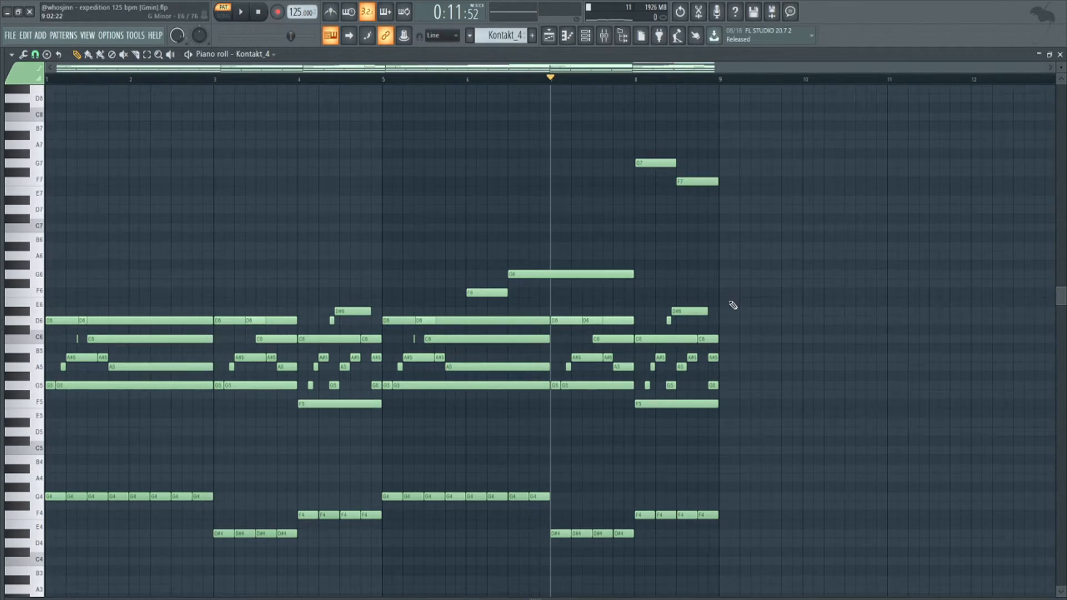
right_click(688, 182)
click(688, 202)
Step: Highlight the repeated G4, D#4 and F4 notes across all eight bars, clearing the selection when done
scroll(200, 297, down, 5)
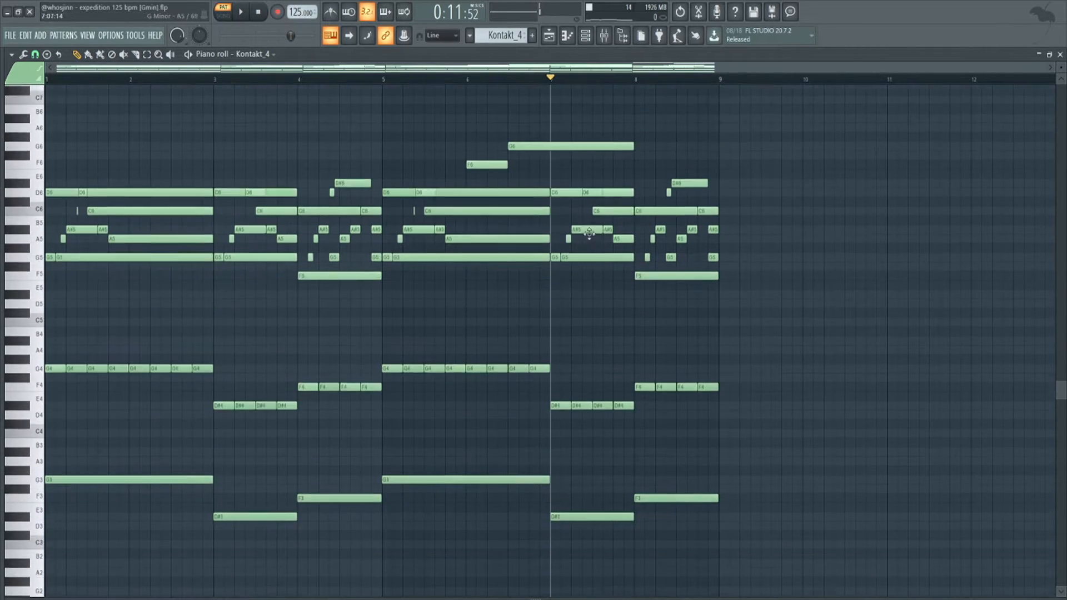
scroll(199, 298, down, 3)
drag(176, 268, 710, 350)
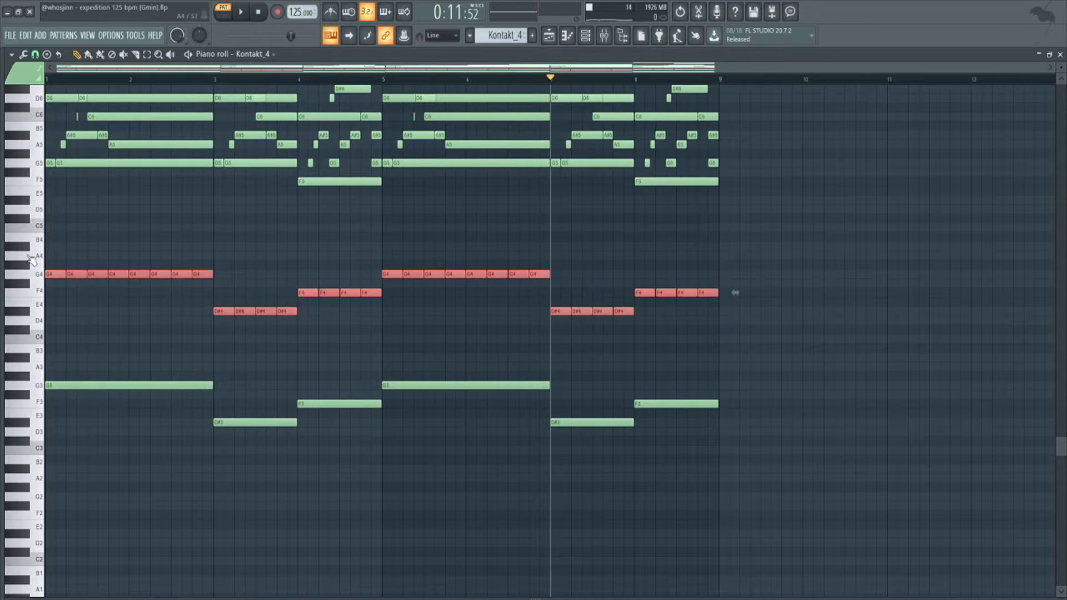
scroll(54, 274, up, 1)
scroll(55, 273, up, 3)
scroll(141, 278, up, 1)
scroll(102, 307, down, 1)
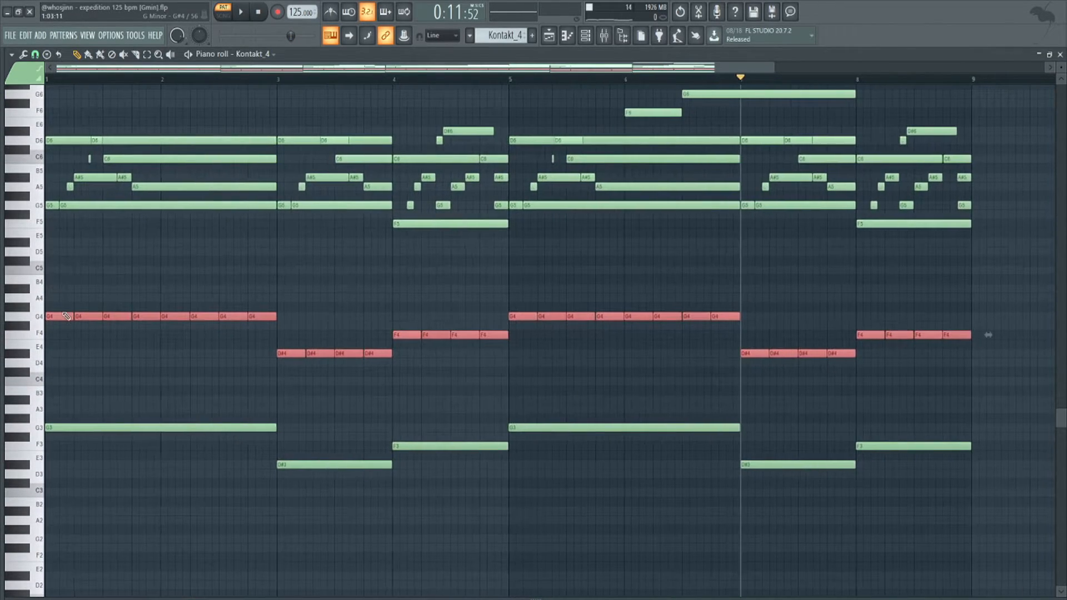
scroll(61, 311, down, 2)
scroll(52, 303, up, 1)
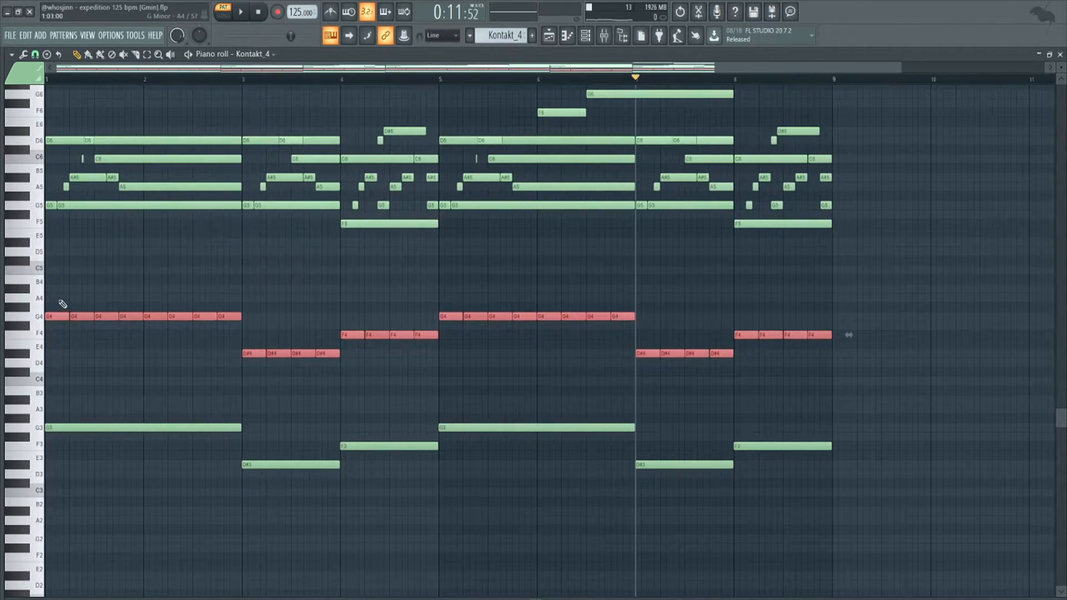
scroll(92, 297, up, 2)
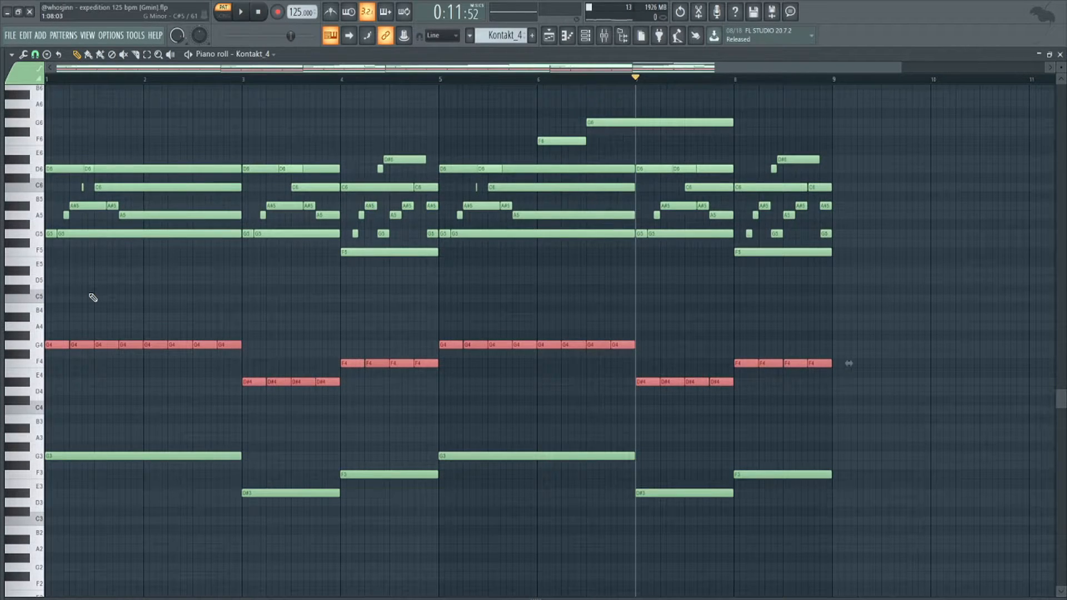
click(93, 297)
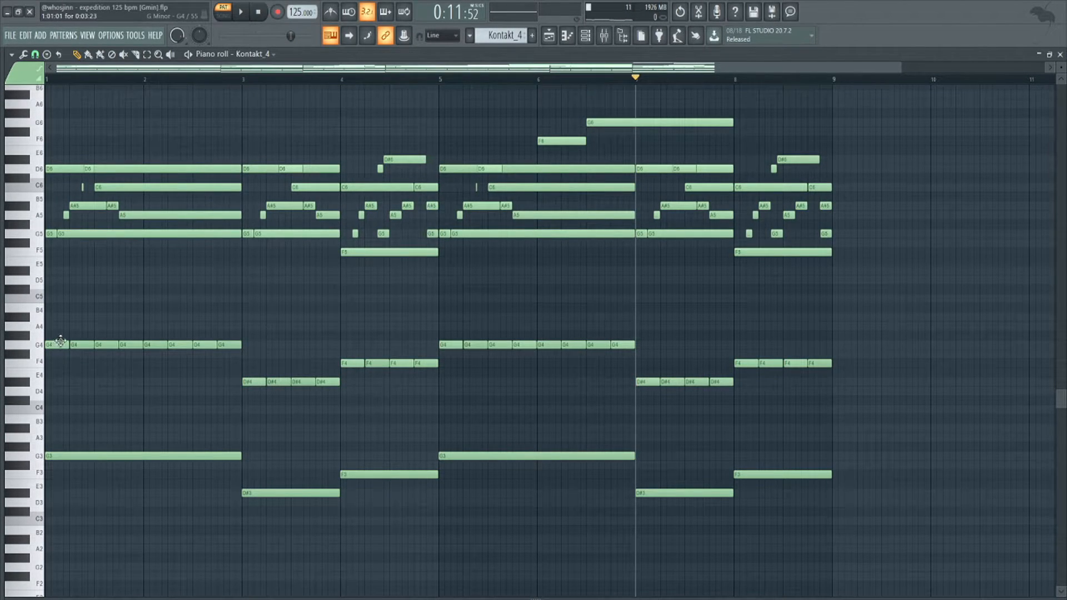
Step: Select the repeated G4, D#4 and F4 notes and examine their velocities in an enlarged velocity lane, hiding it when done
drag(58, 312, 842, 392)
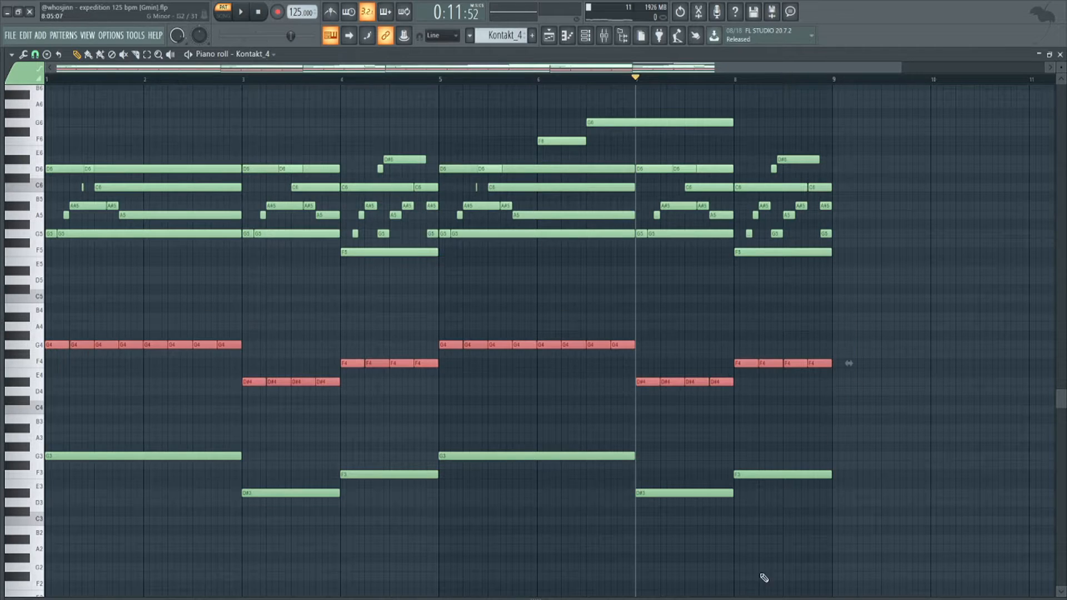
drag(763, 593, 736, 359)
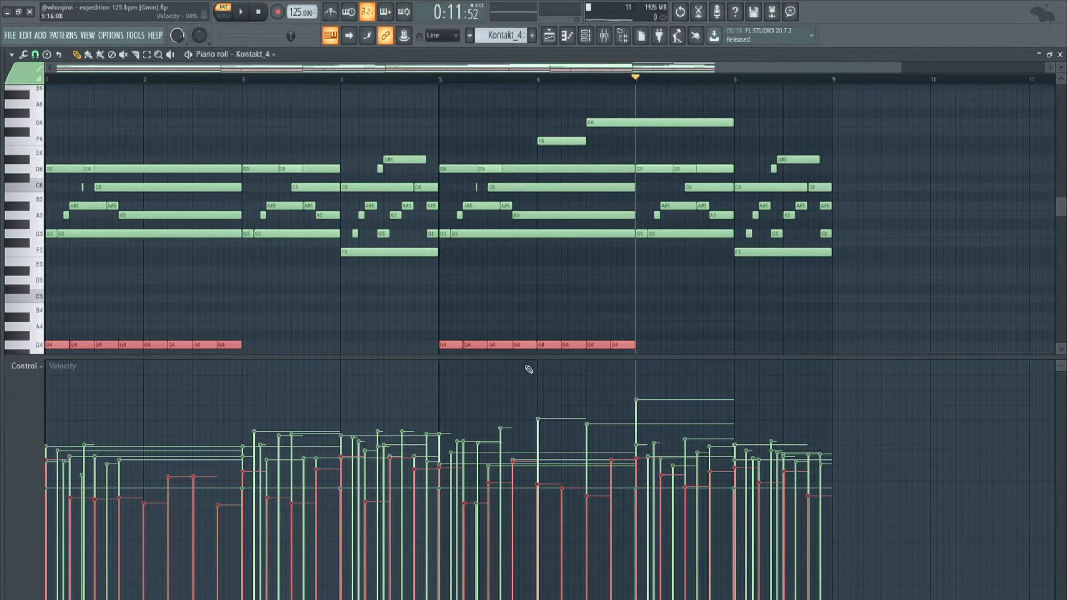
drag(543, 357, 546, 582)
ctrl+click(157, 358)
Step: Highlight the upper chord notes between G5 and D6 around bars 2 and 3
scroll(158, 357, up, 3)
drag(250, 314, 387, 340)
scroll(224, 282, down, 2)
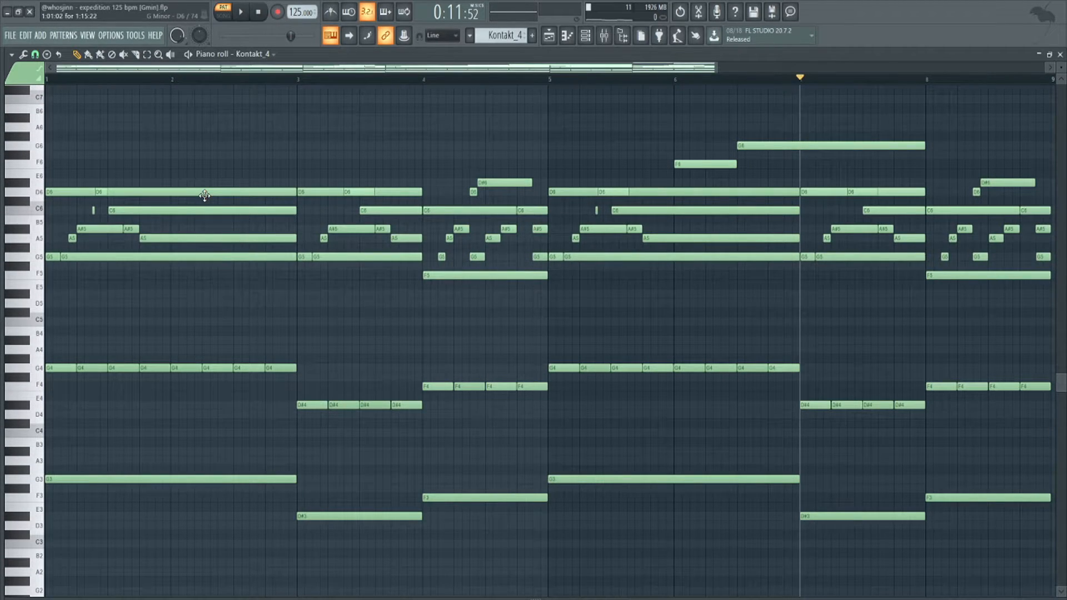
scroll(204, 195, down, 1)
drag(248, 152, 382, 286)
ctrl+click(270, 112)
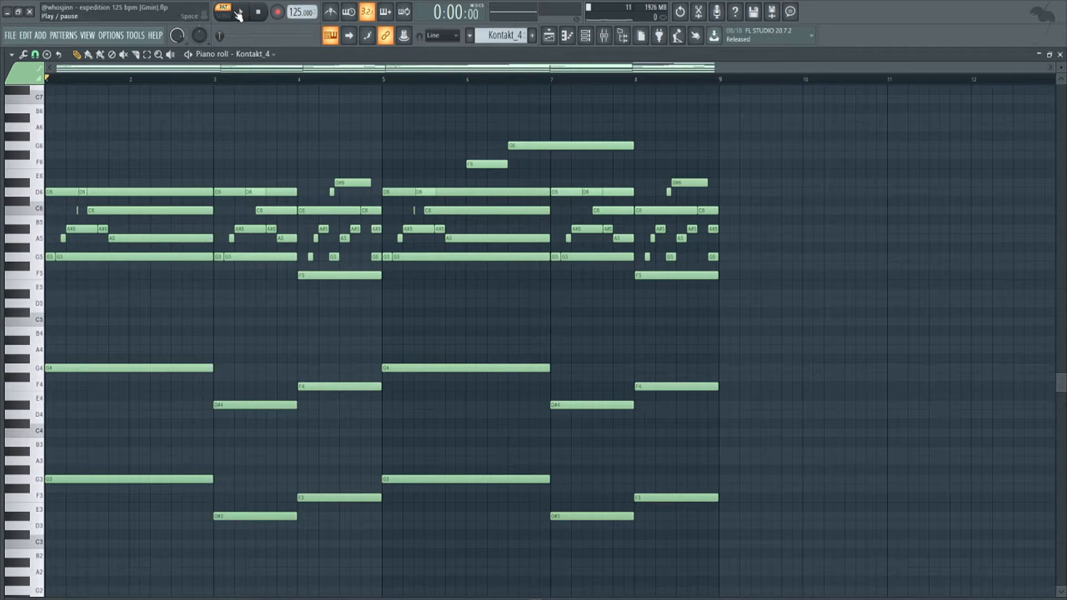
Step: Listen to the pattern from the start with the G4, D#4 and F4 notes held instead of repeated
click(240, 12)
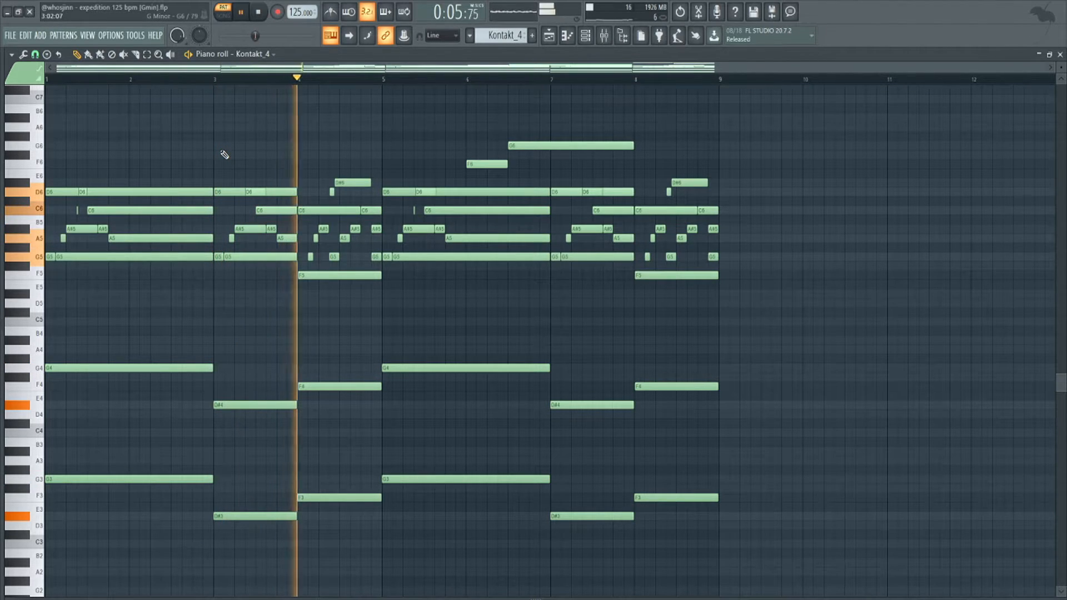
click(258, 12)
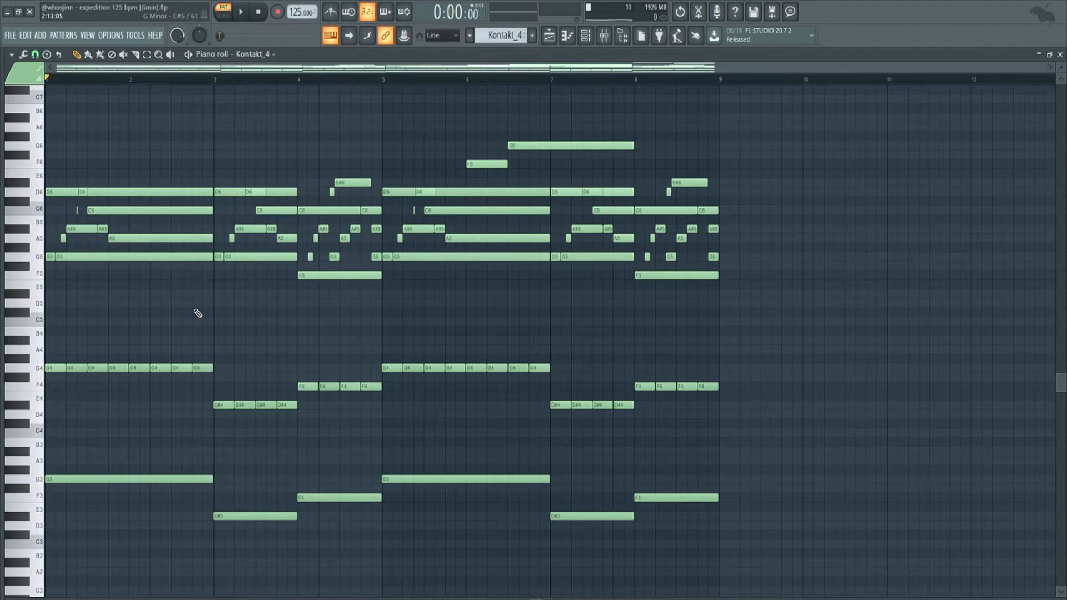
Step: Highlight the held upper notes between G5 and D6 in bars 1 and 2
ctrl+drag(114, 169, 202, 284)
ctrl+click(143, 283)
ctrl+drag(124, 262, 213, 351)
Step: Listen to the pattern with the repeated G4 notes, and highlight the upper notes of bars 1 and 2 for comparison
key(space)
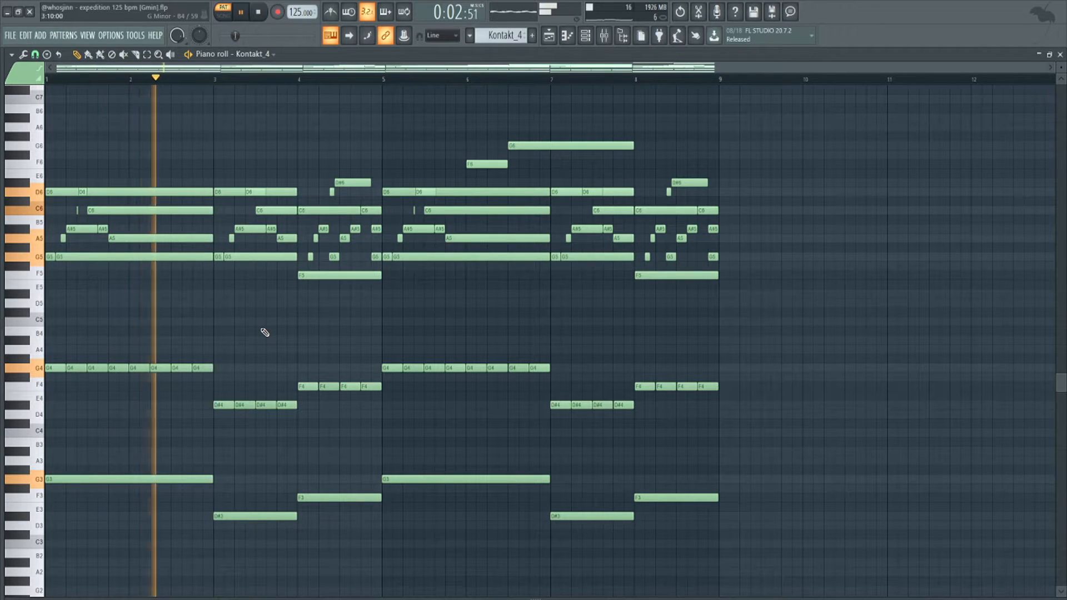
key(space)
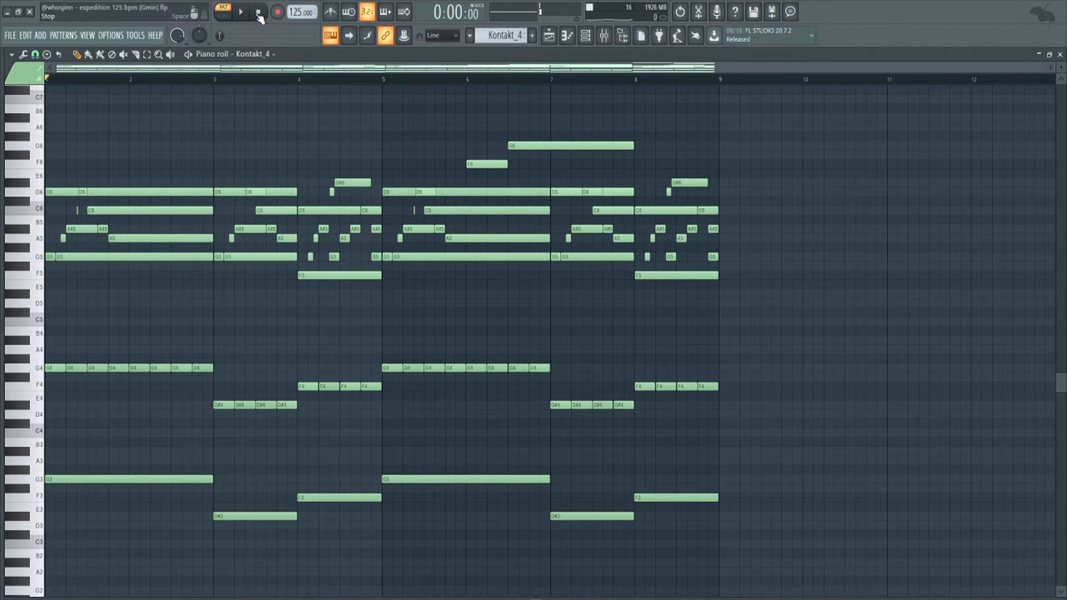
drag(77, 288, 158, 186)
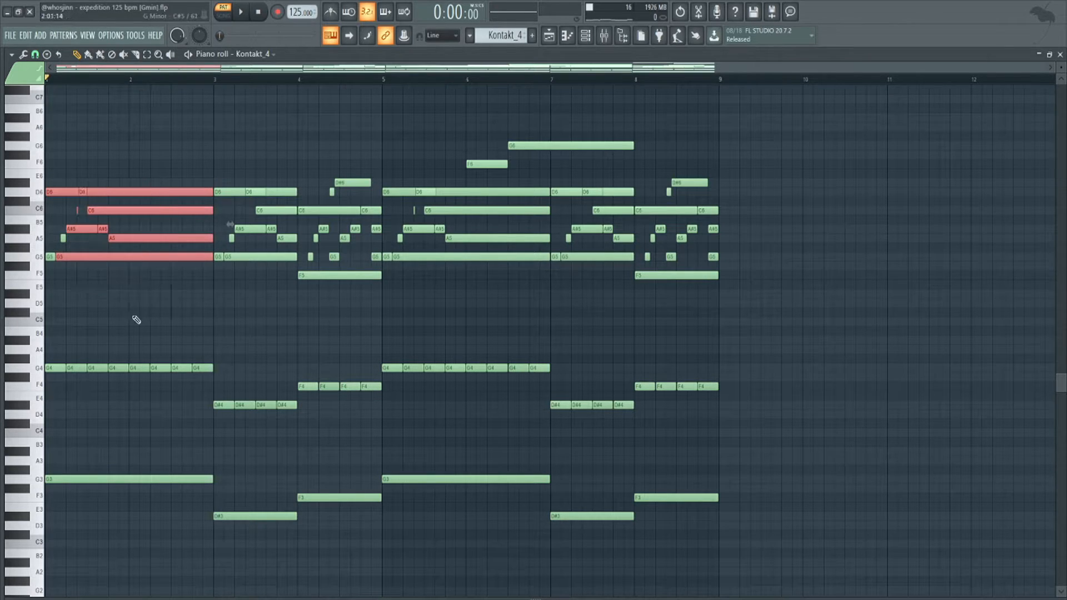
click(134, 311)
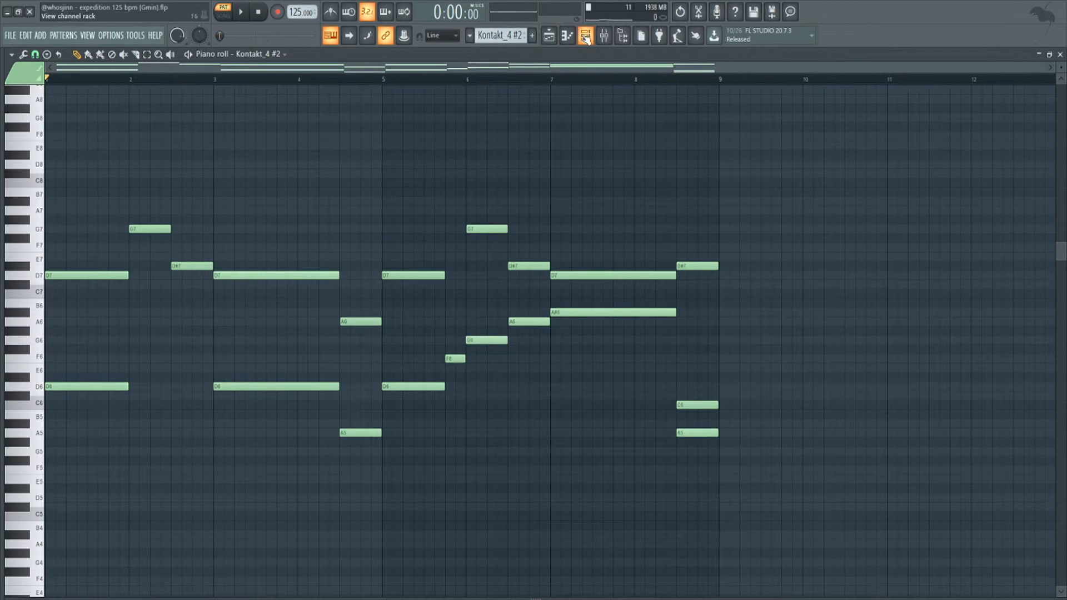
Step: Open the Kontakt_4 #2 instrument and browse the Ólafur Arnalds library to Composer Toolkit, Synth Embellishments
click(585, 37)
click(124, 205)
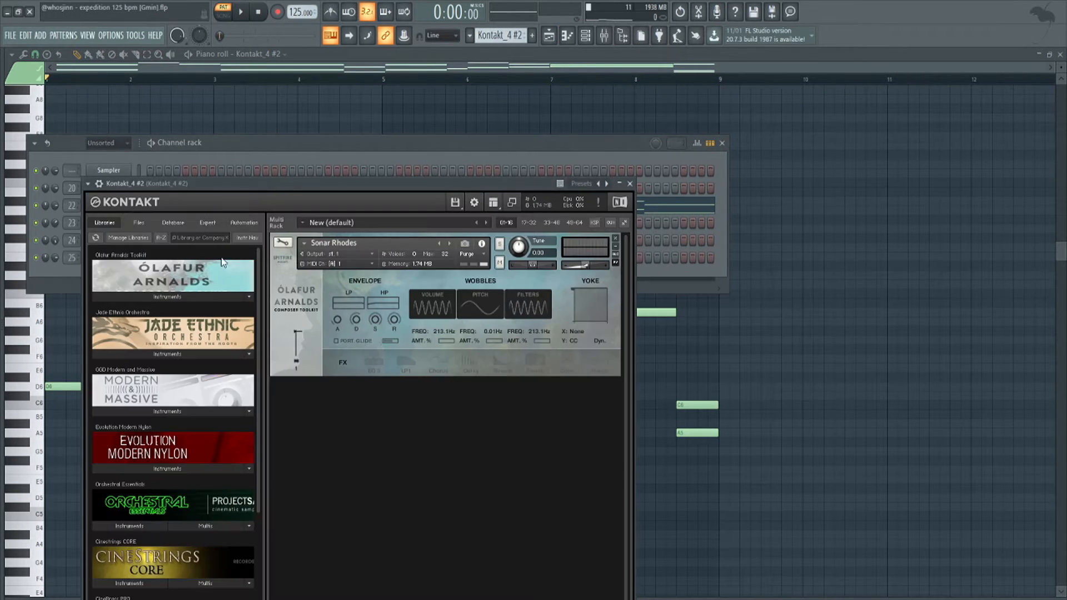
click(180, 297)
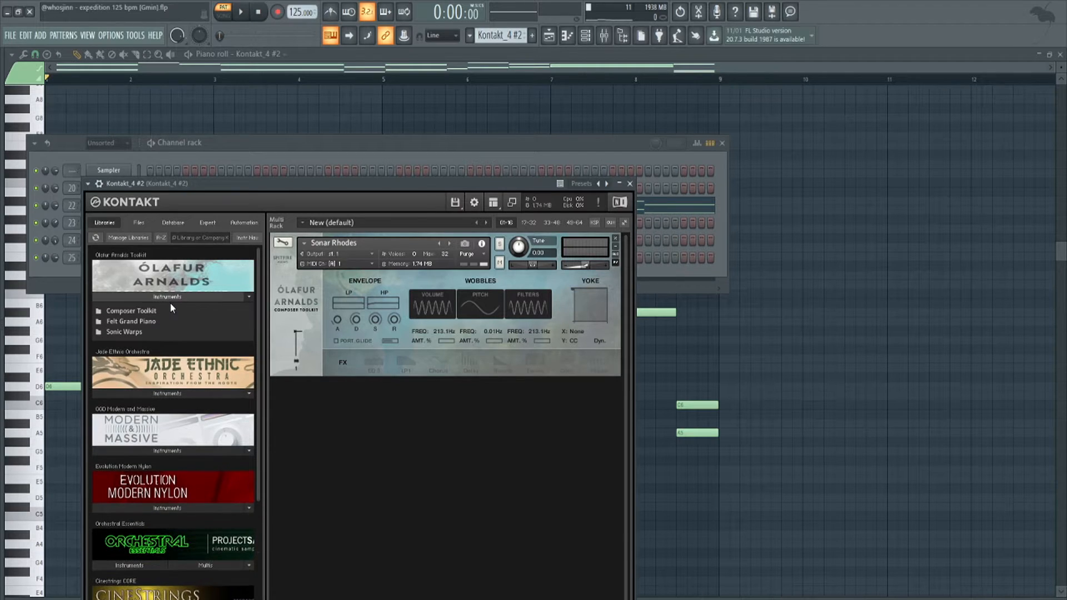
click(141, 312)
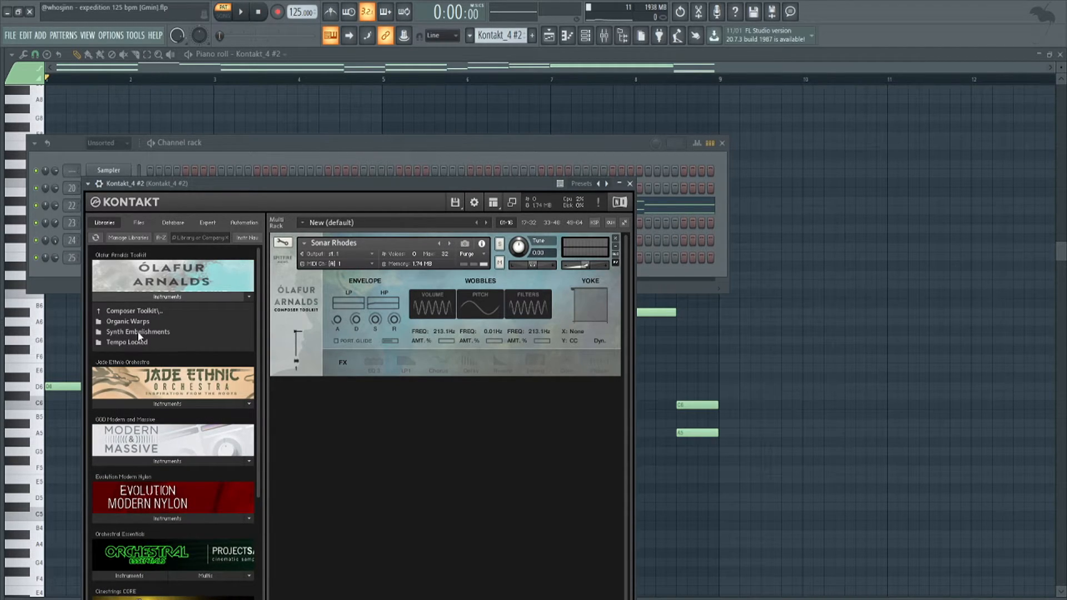
click(139, 333)
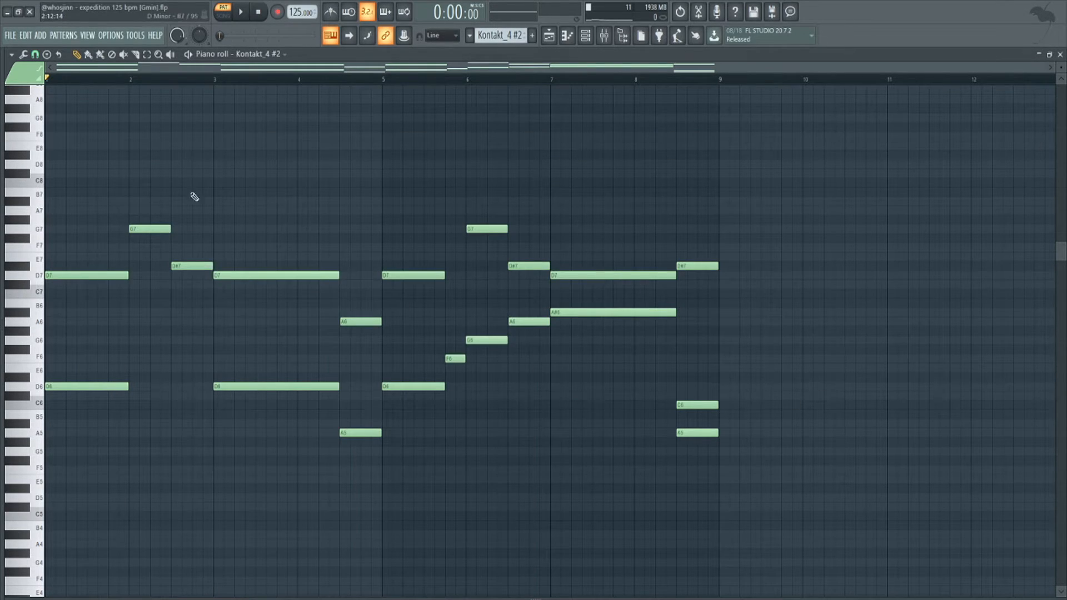
Step: Listen to the Kontakt_4 #2 melody from the start, and show the playlist arrangement
key(space)
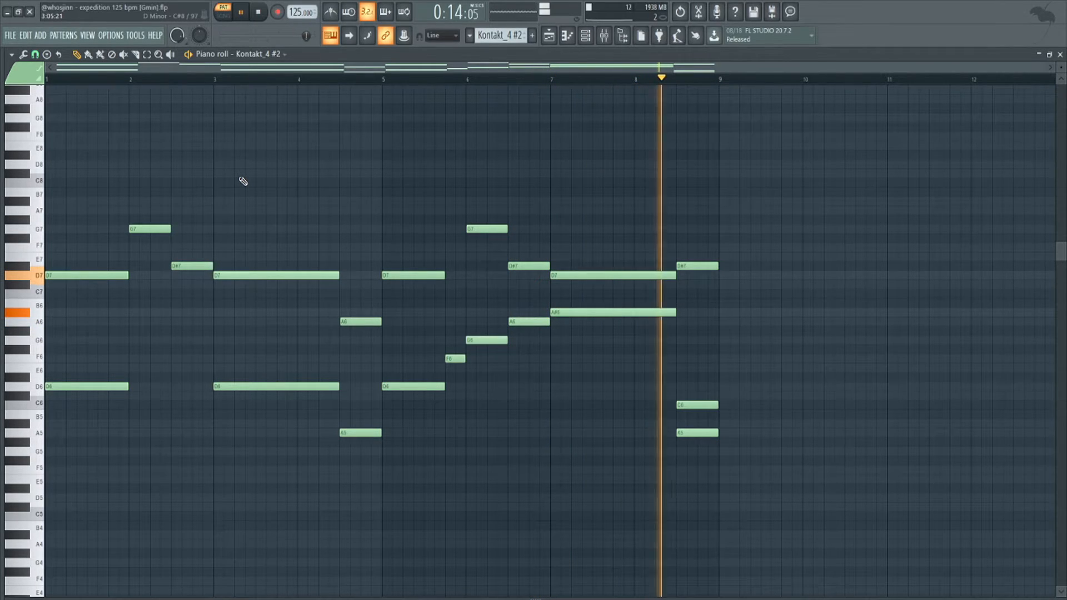
key(space)
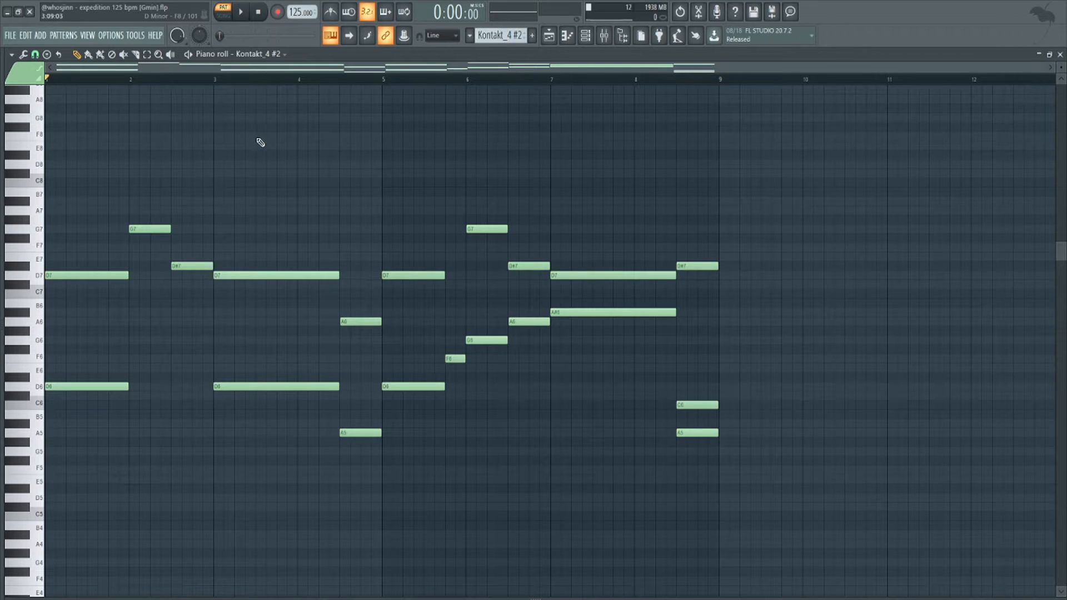
click(548, 36)
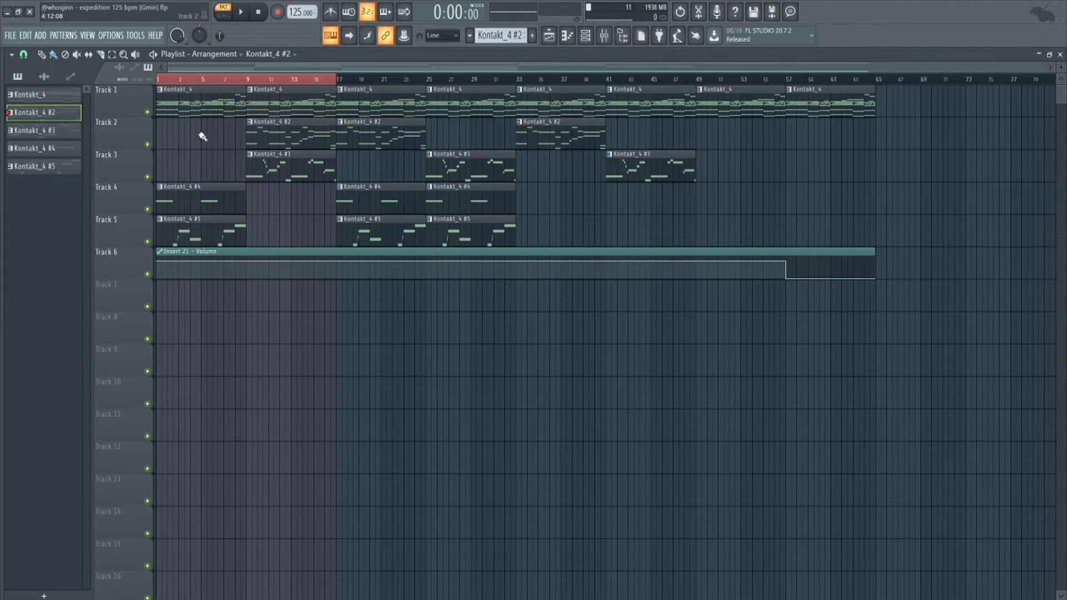
Step: Play the arrangement from bar 9 with only playlist tracks 1 and 2 active
click(256, 80)
click(247, 80)
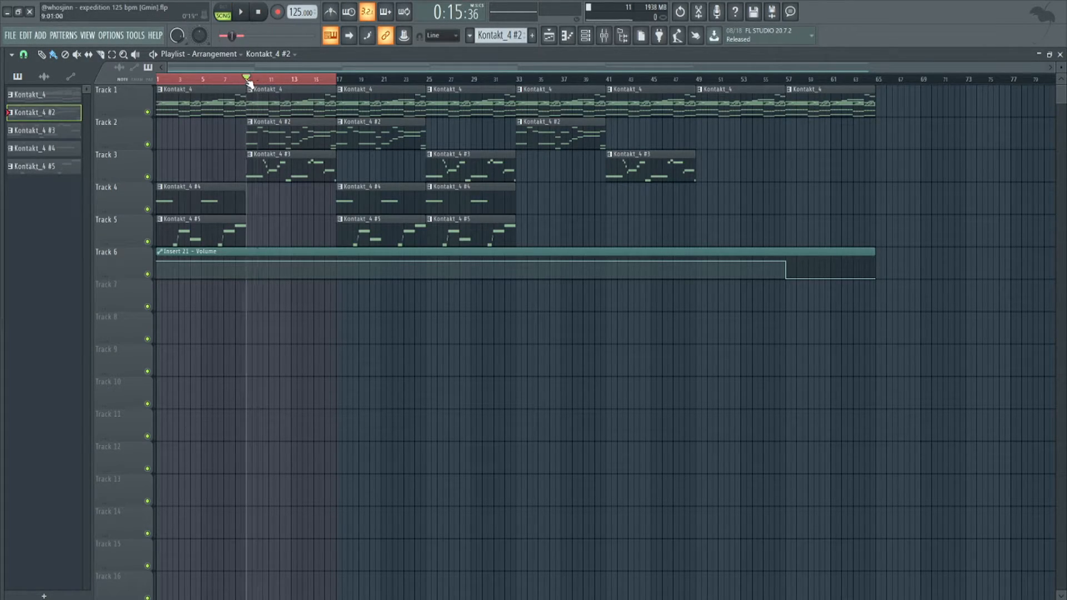
right_click(147, 144)
click(148, 112)
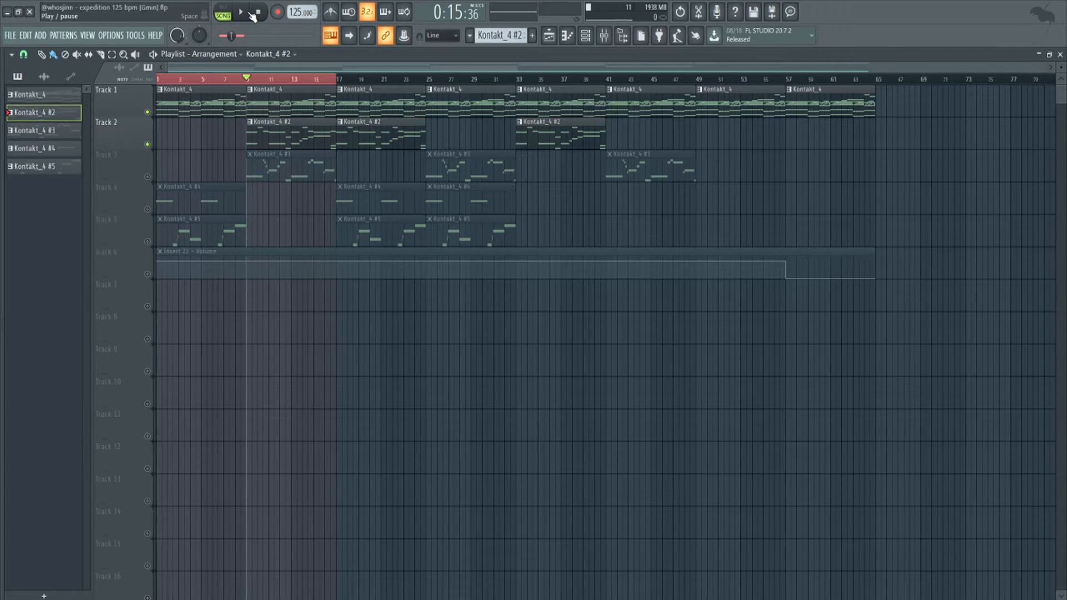
click(247, 14)
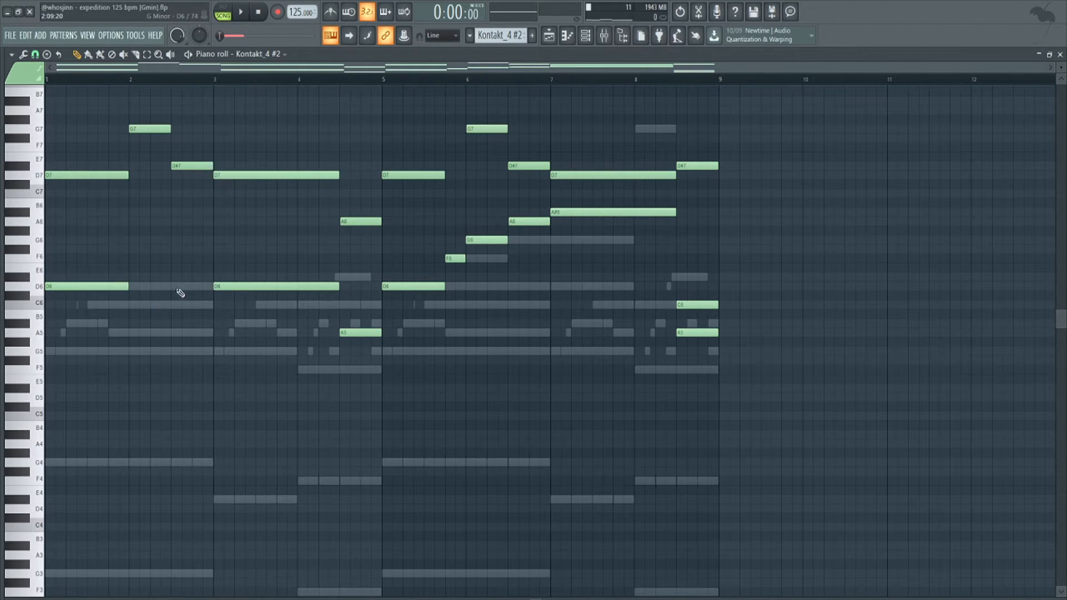
Step: Highlight the Kontakt_4 #2 melody notes in the first four bars, including G7, D#7 and the A5–A6 octave
drag(82, 328, 73, 154)
scroll(143, 233, up, 2)
ctrl+click(163, 315)
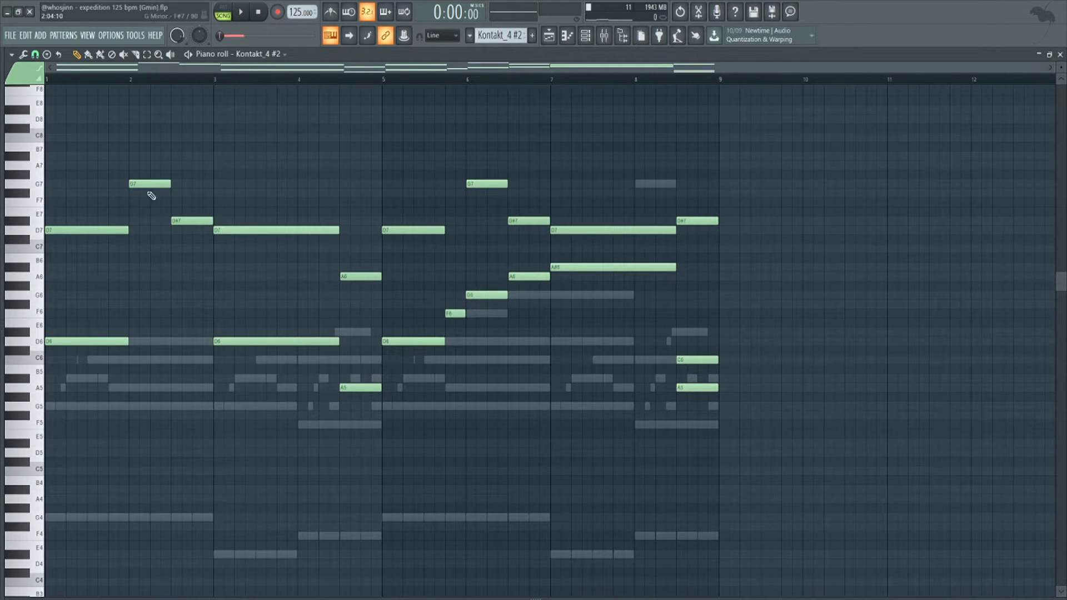
drag(134, 173, 187, 242)
drag(352, 506, 353, 505)
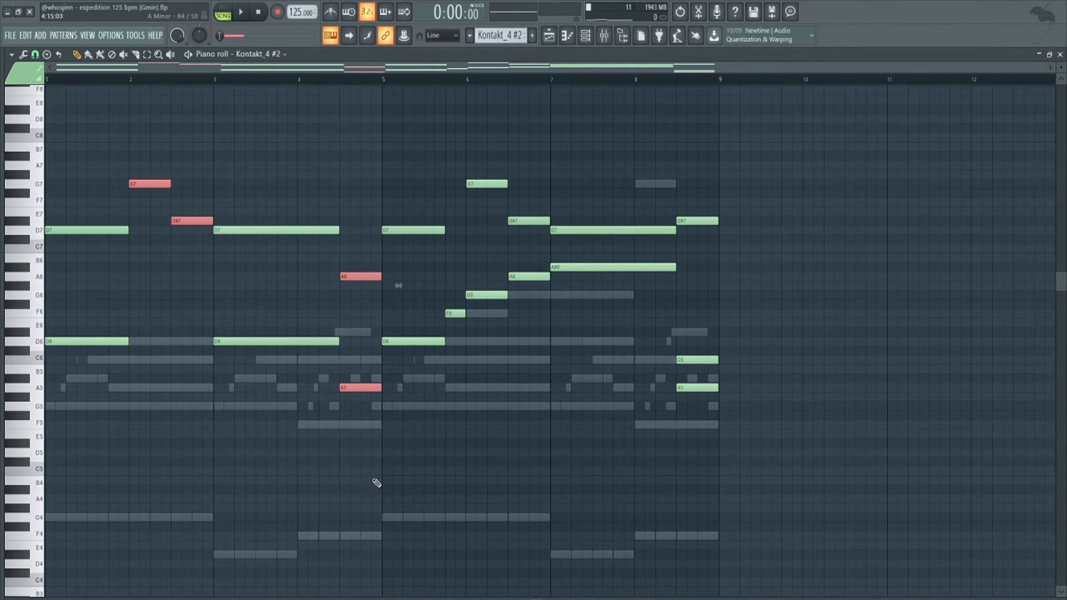
Step: Highlight the rising F6, G6, A6 and A#6 notes from bar 5, and the closing notes in bar 8
right_click(463, 438)
drag(453, 327, 605, 267)
right_click(550, 381)
mouse_move(466, 336)
mouse_down()
mouse_move(548, 278)
mouse_move(578, 274)
mouse_up()
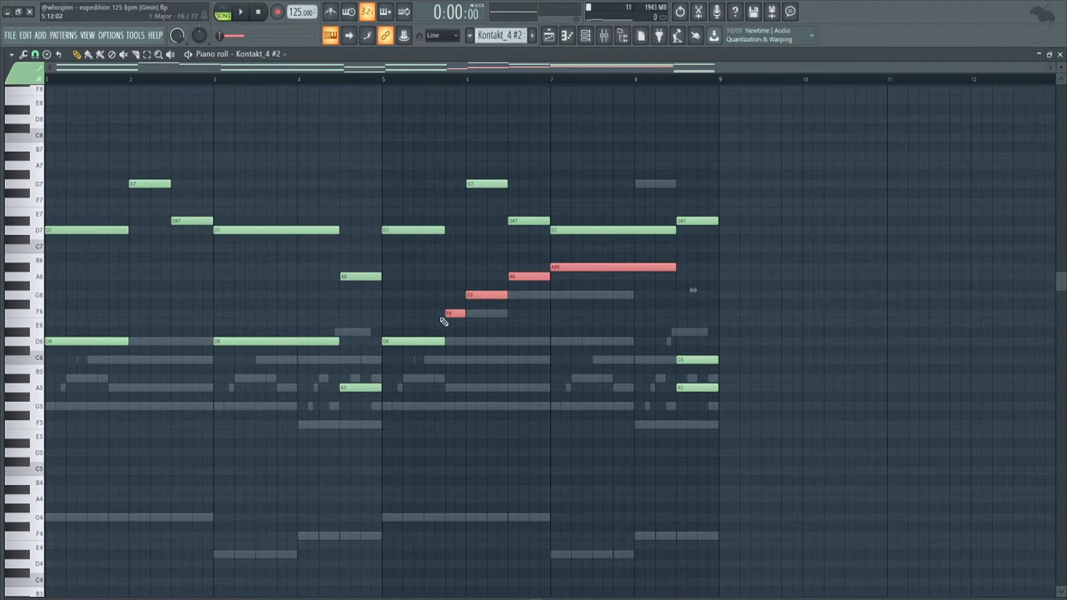
drag(682, 189, 705, 407)
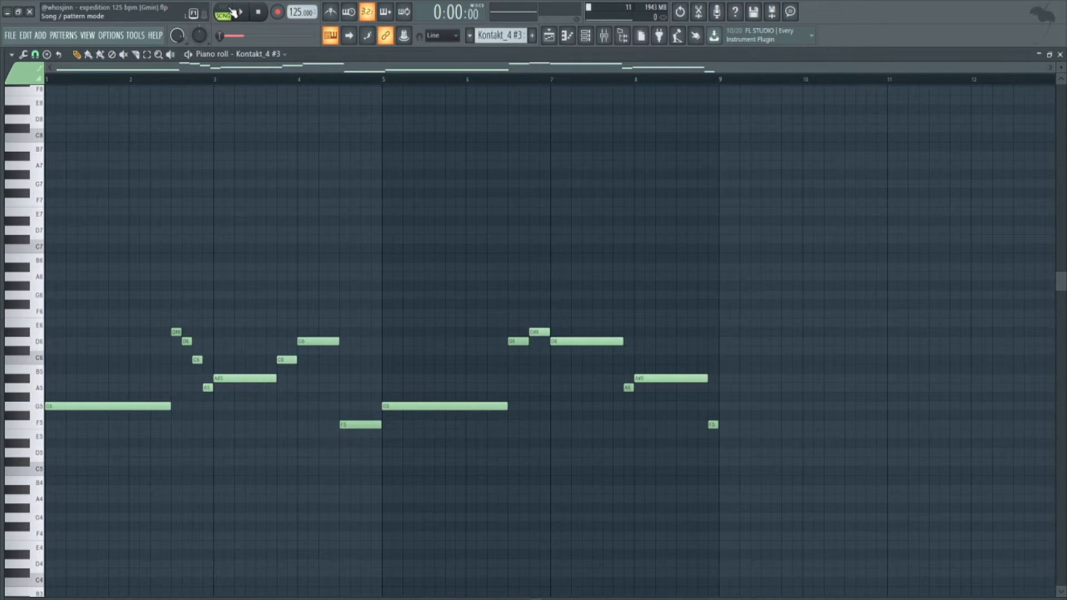
Step: Show the Kontakt_4 #3 instrument with its Mallet Flux Single glockenspiel patch, and return to its notes
click(589, 37)
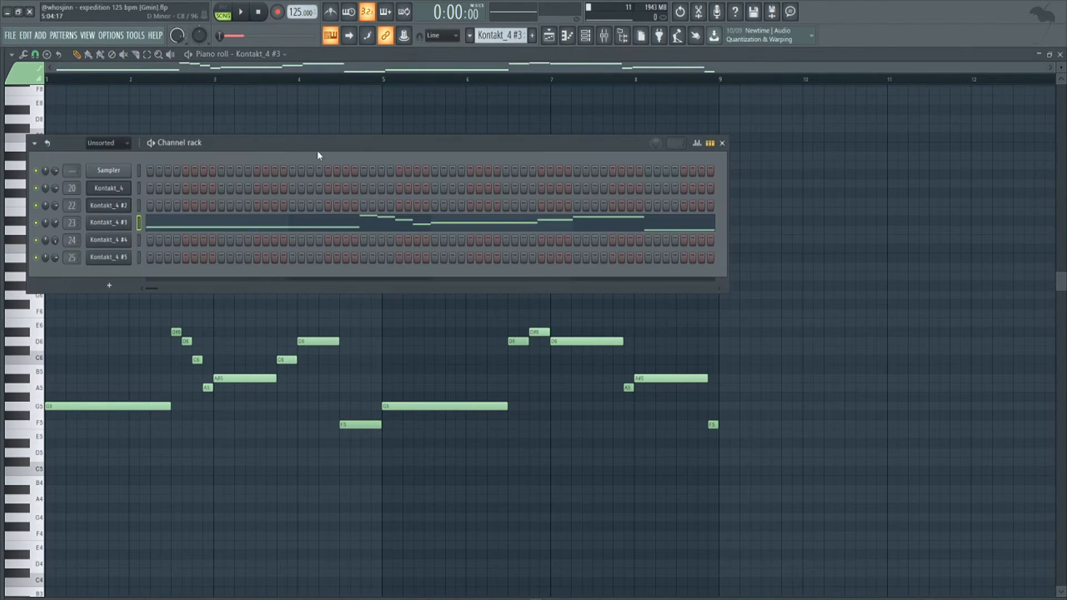
click(124, 222)
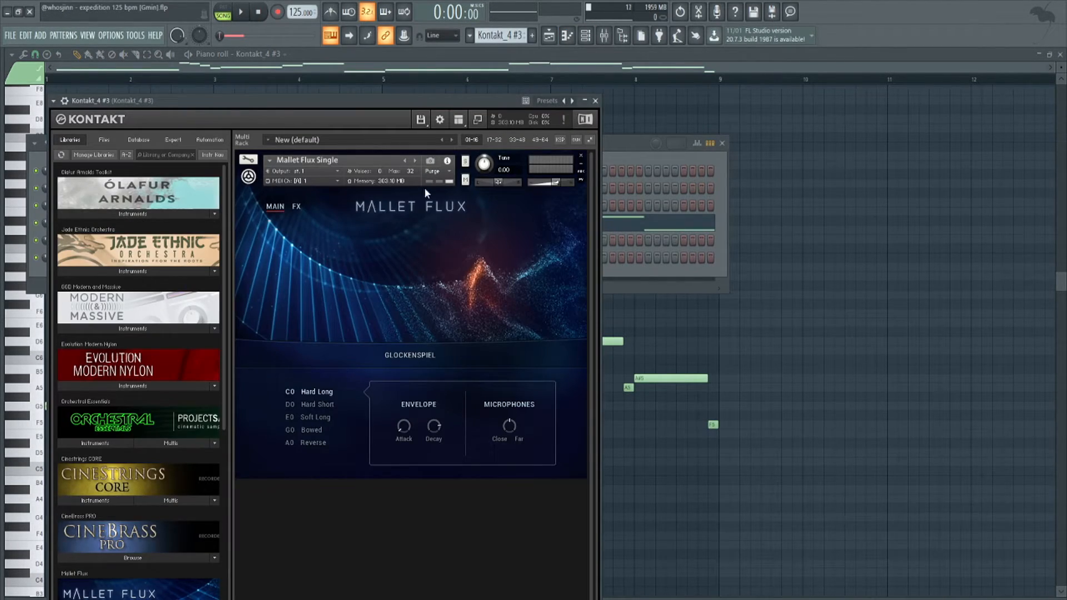
click(825, 239)
Step: Listen to the Kontakt_4 #3 pattern on its own from the start
click(223, 14)
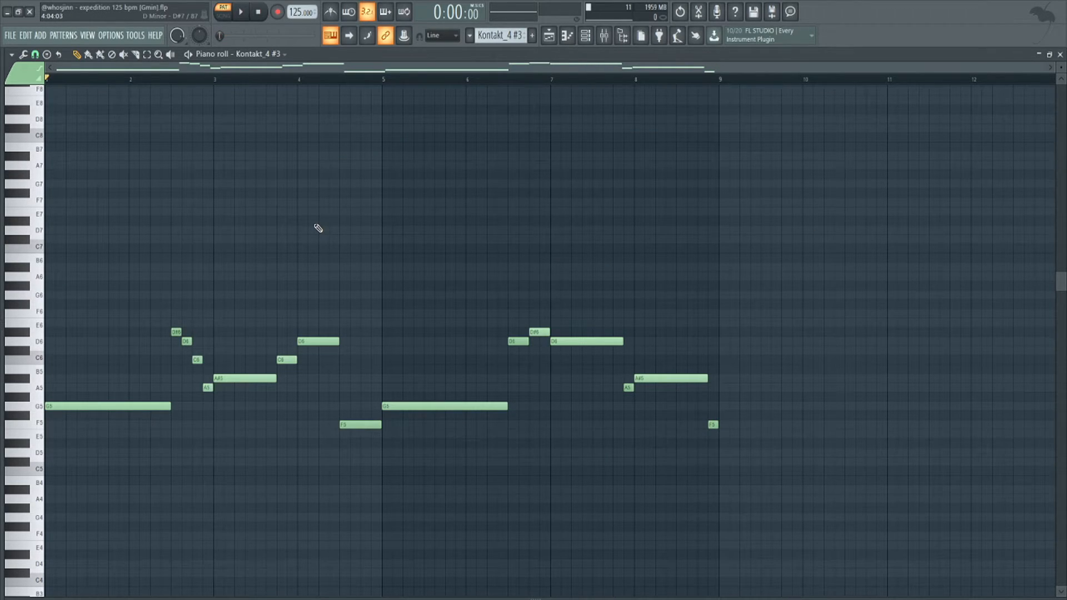
key(space)
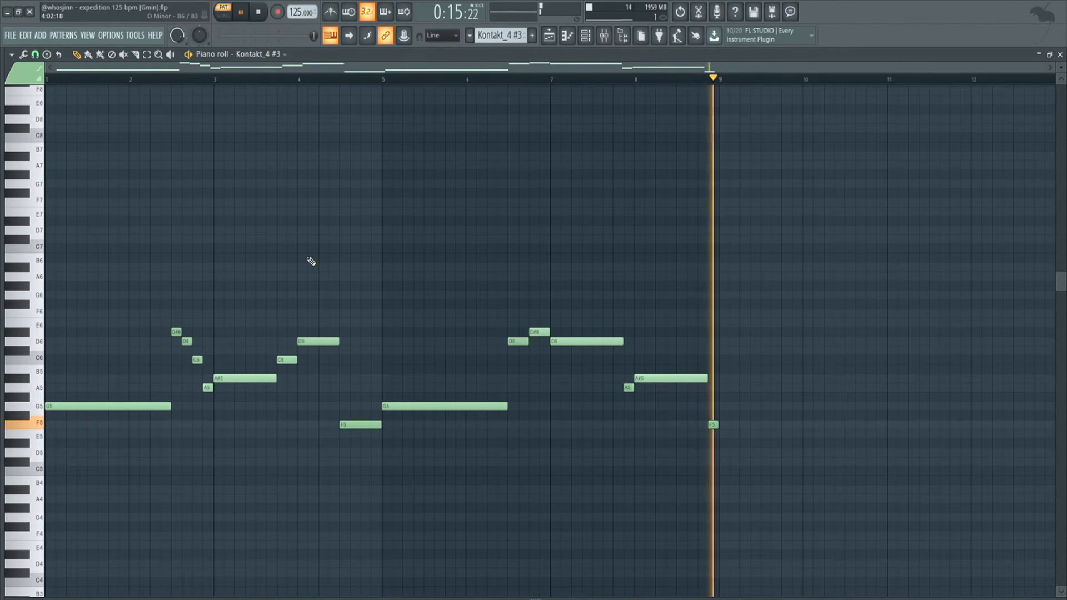
key(space)
Step: Enable playlist tracks 1 and 2 alongside track 3, and play the song from bar 9
click(548, 35)
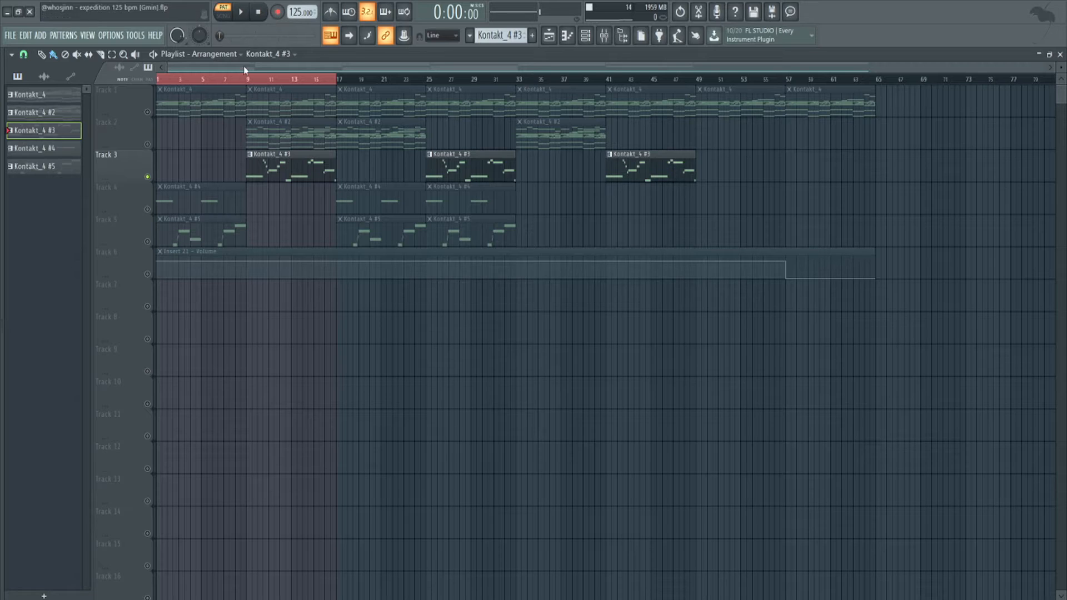
click(147, 144)
click(147, 112)
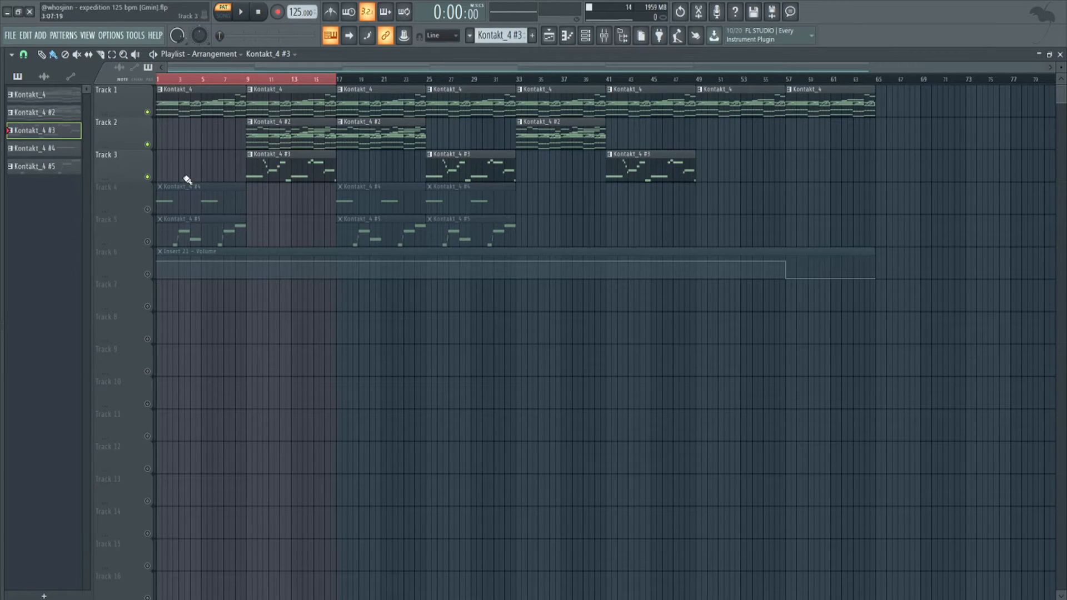
key(l)
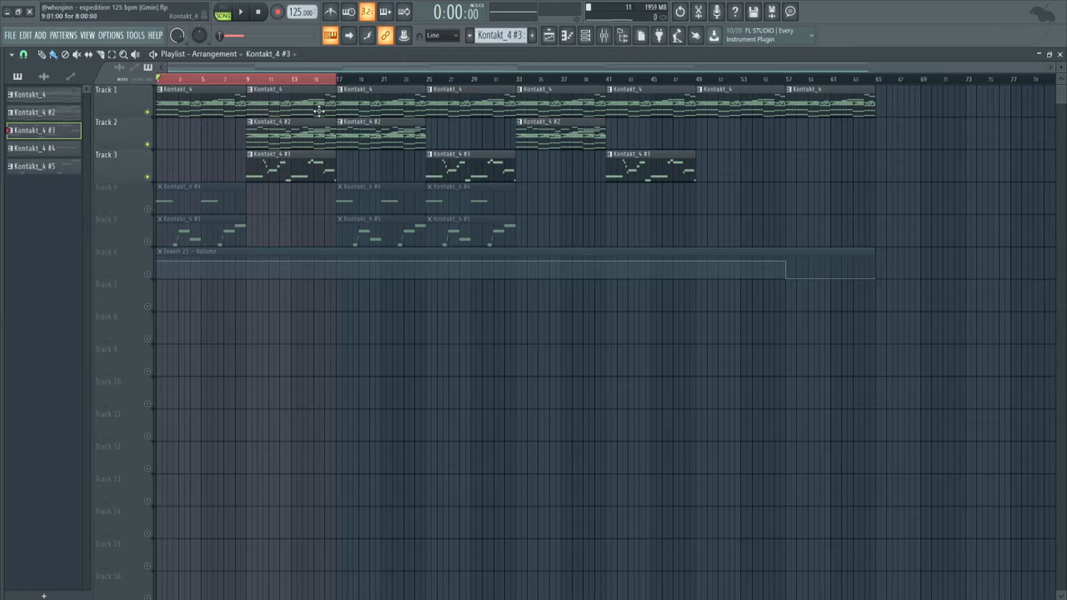
drag(238, 79, 248, 79)
click(242, 13)
click(186, 157)
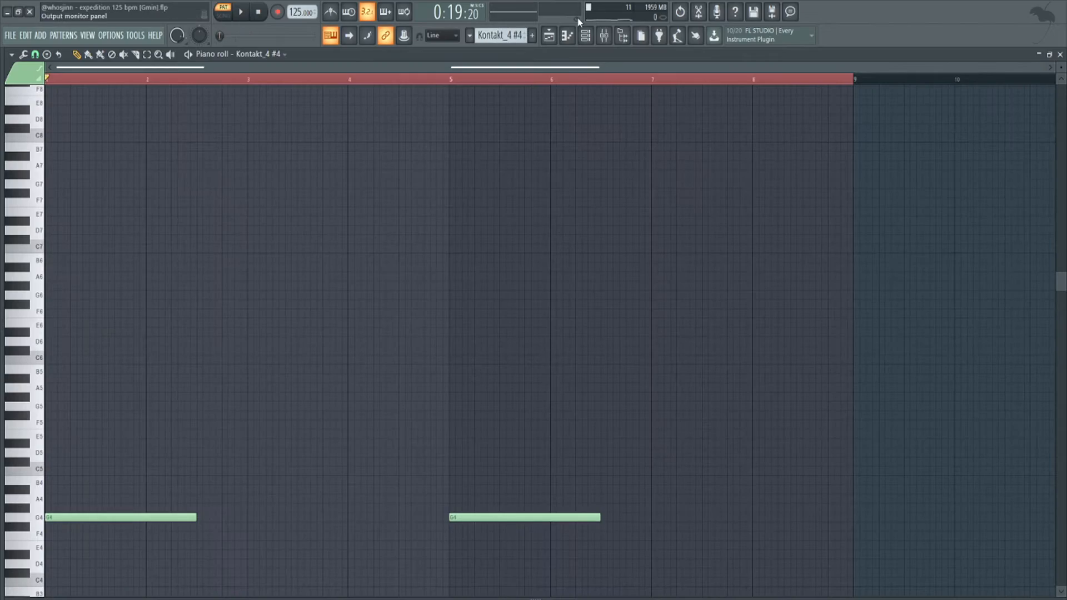
Step: Show the Kontakt_4 #4 instrument with its Jade Ethnic Orchestra Pads patch, and return to its notes
click(585, 35)
click(114, 240)
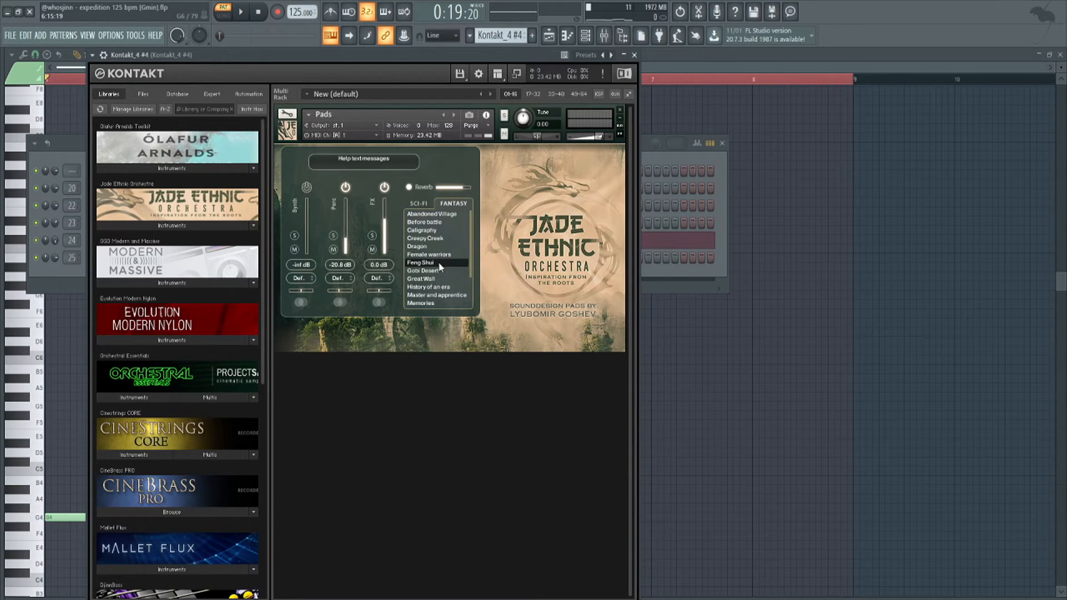
right_click(850, 332)
Step: Listen to the opening of the Kontakt_4 #4 pattern with its long G4 notes
scroll(771, 330, down, 3)
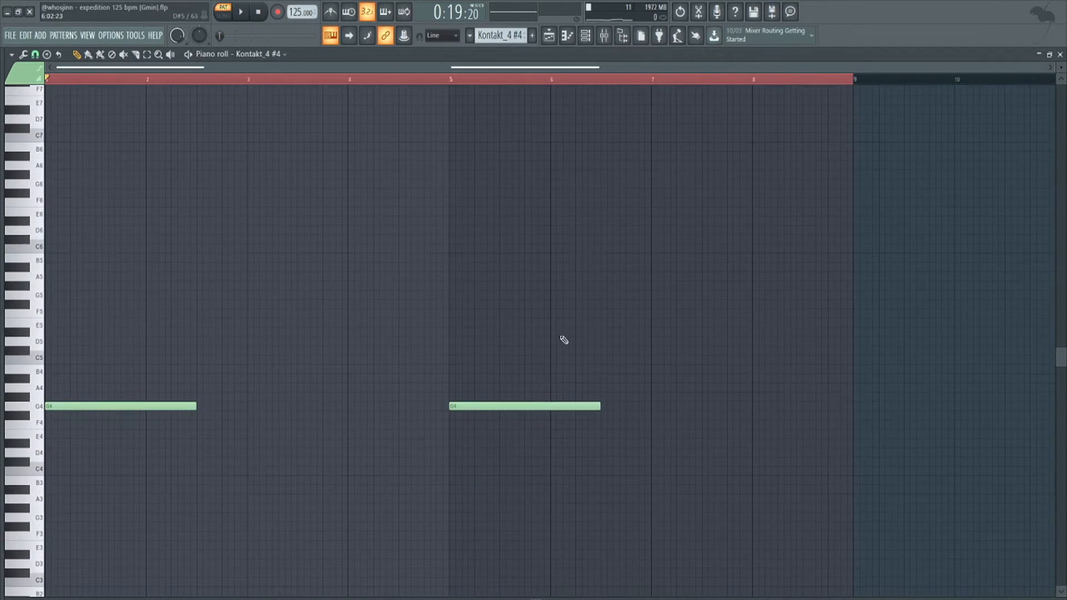
click(247, 15)
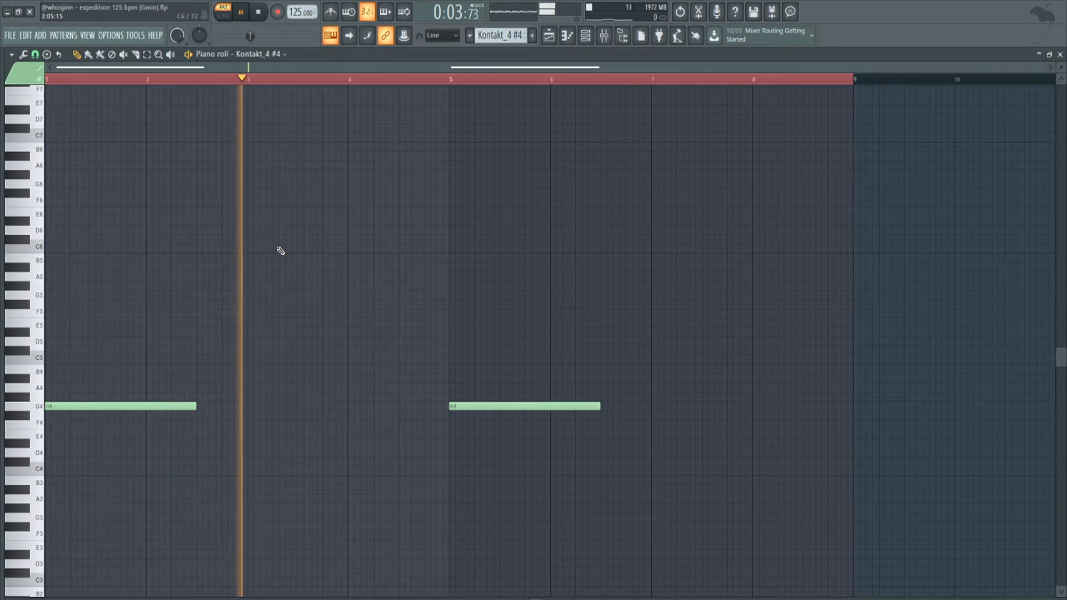
key(space)
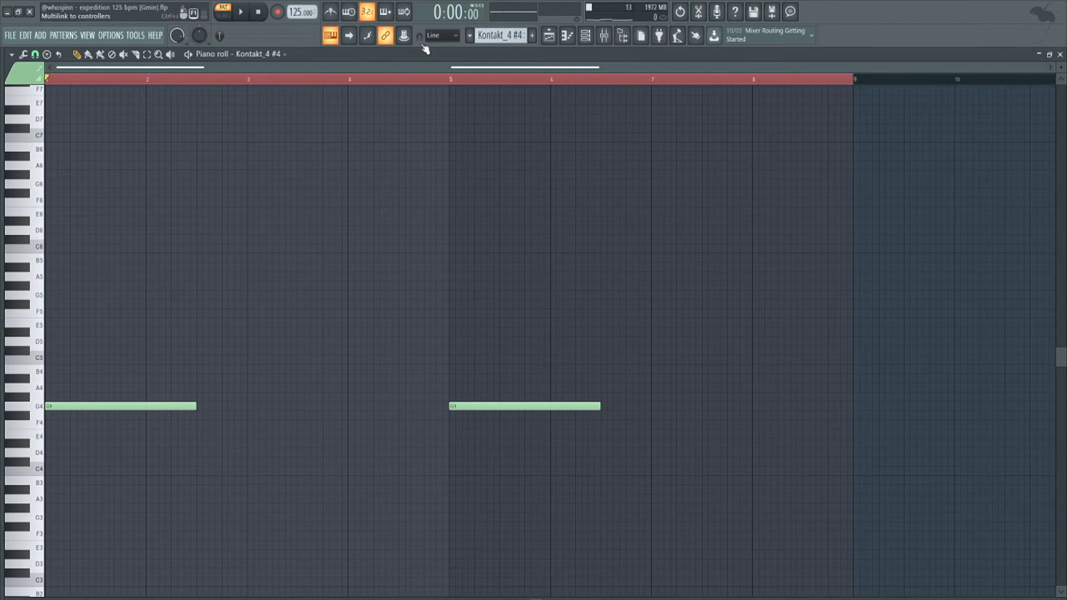
Step: Open the first Kontakt_4 #5 clip from the playlist and show its Kontakt instrument with the Xiao Leg patch
click(550, 37)
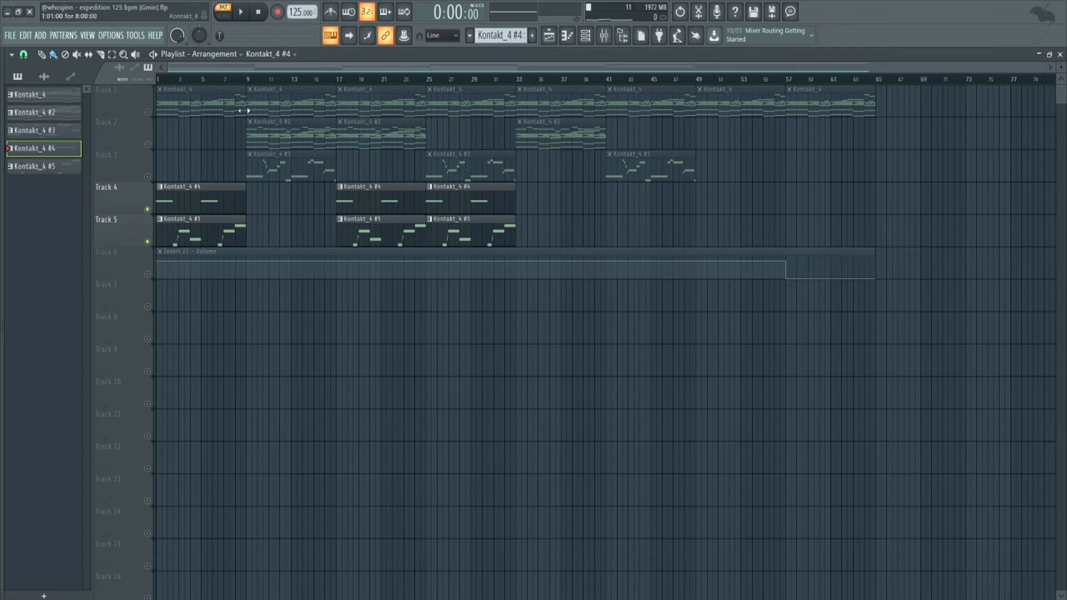
double_click(217, 233)
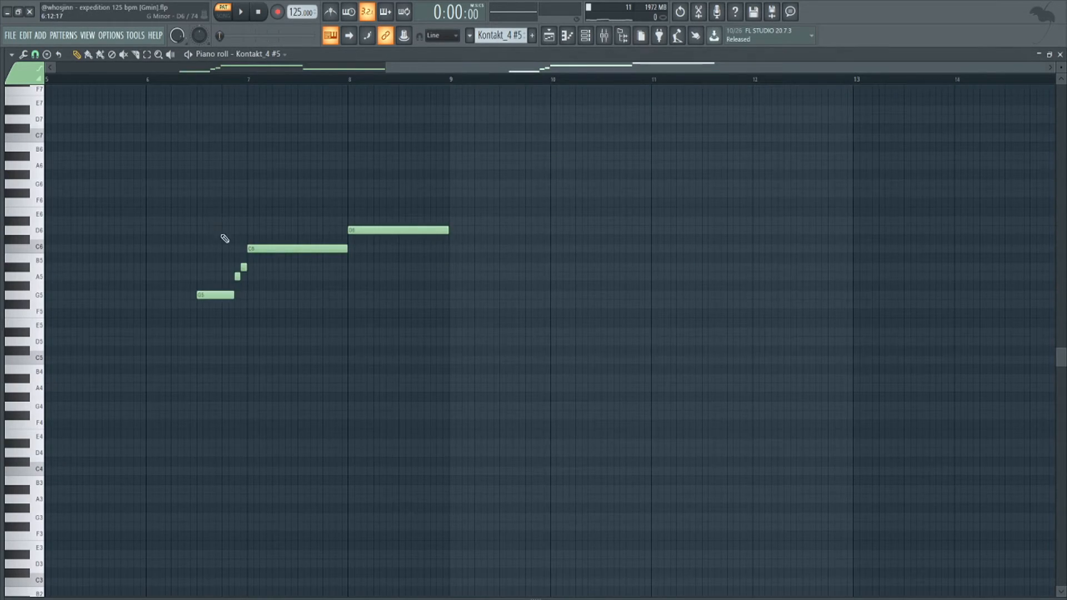
click(603, 37)
click(586, 37)
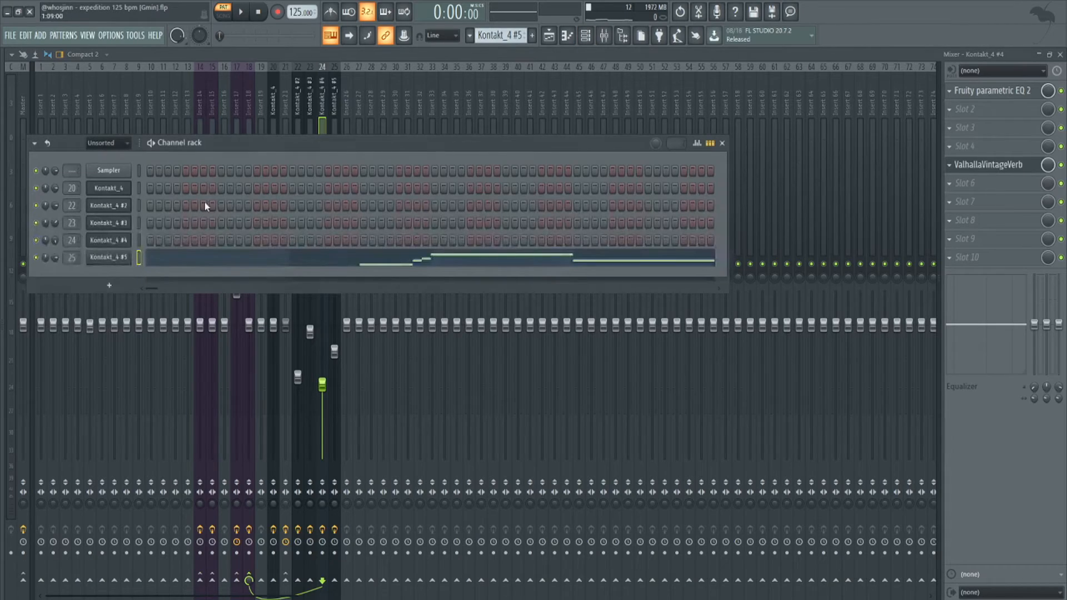
click(128, 259)
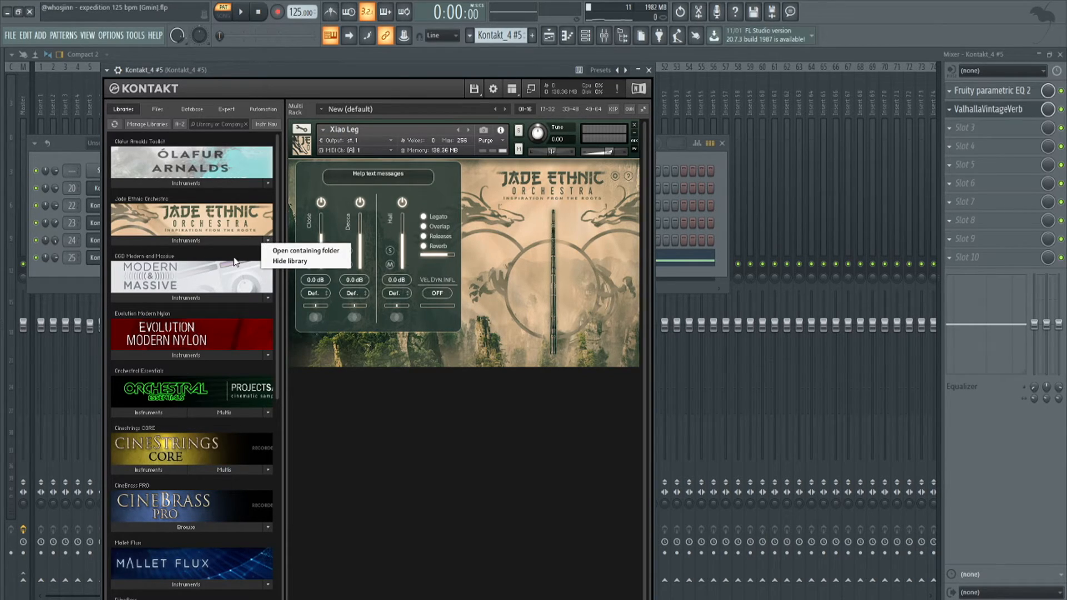
Step: Browse the Jade Ethnic Orchestra library's Winds folder to Xiao Leg.nki, and return to the Kontakt_4 #5 notes
click(225, 242)
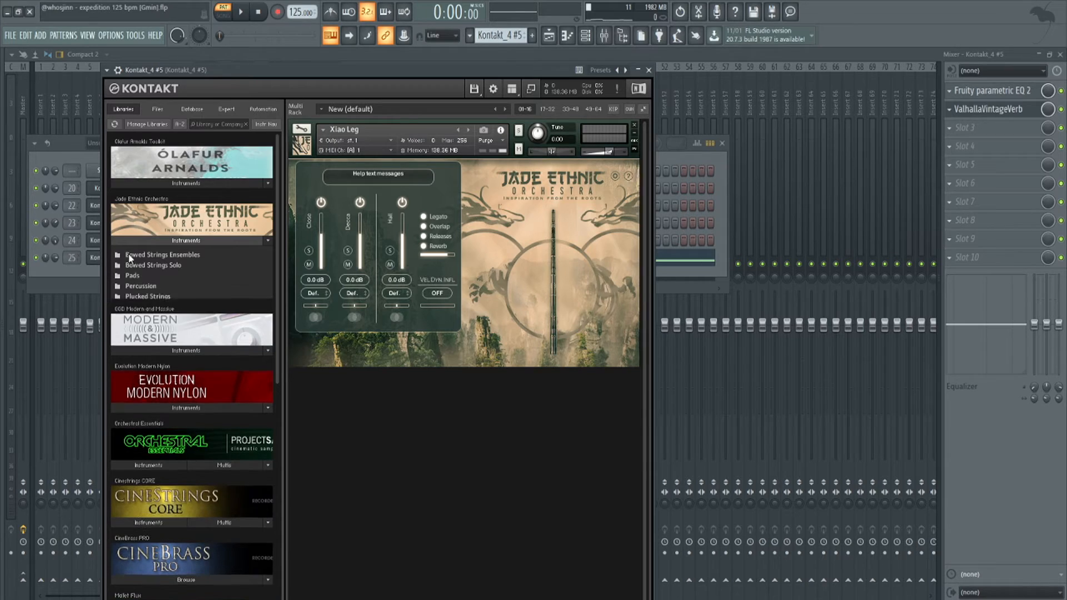
double_click(140, 315)
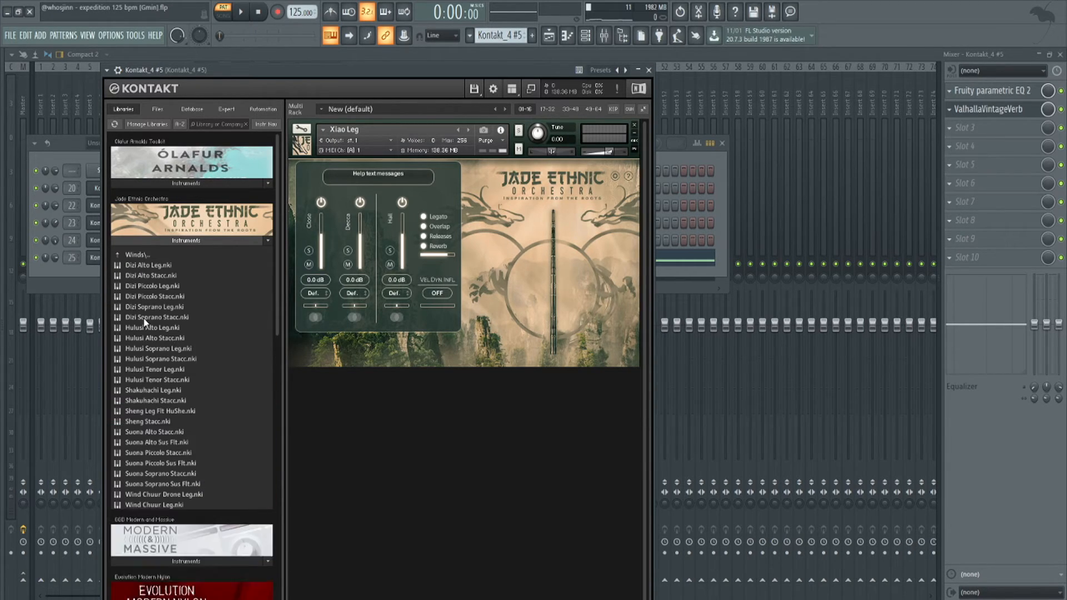
scroll(173, 332, down, 1)
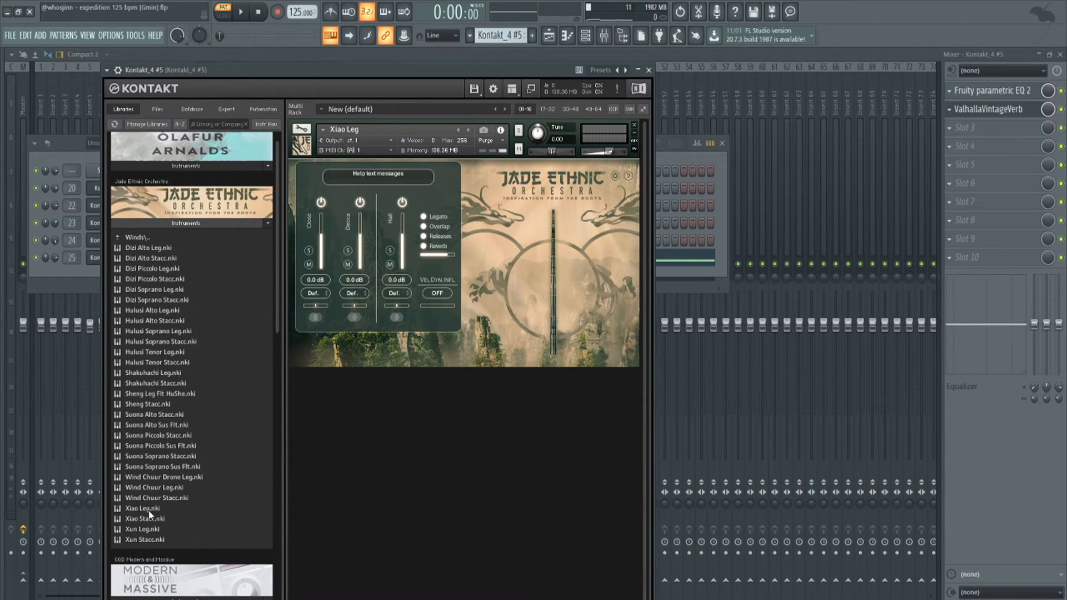
click(676, 162)
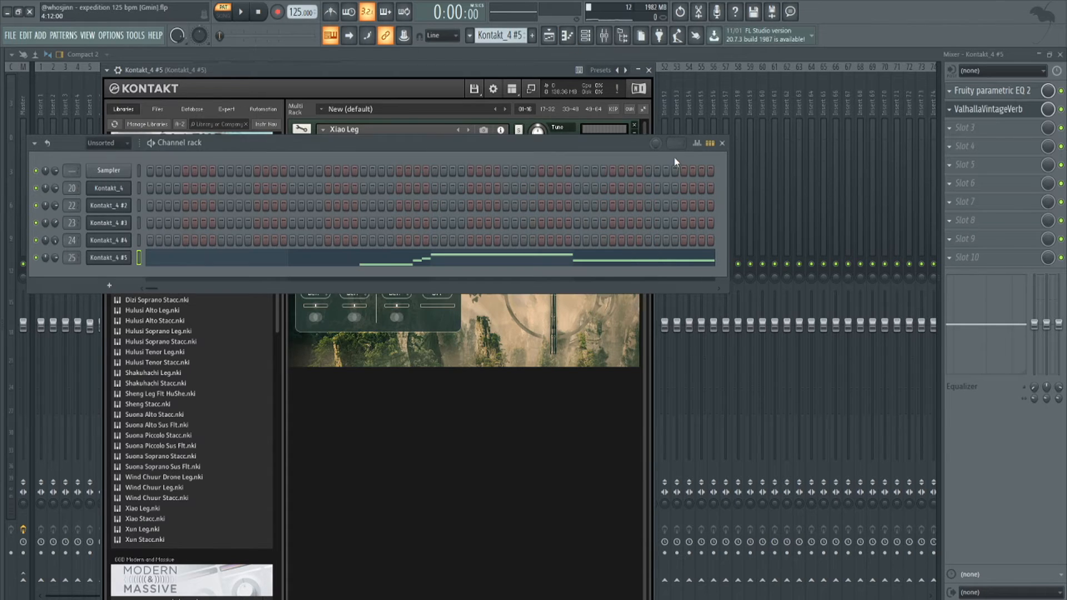
click(639, 262)
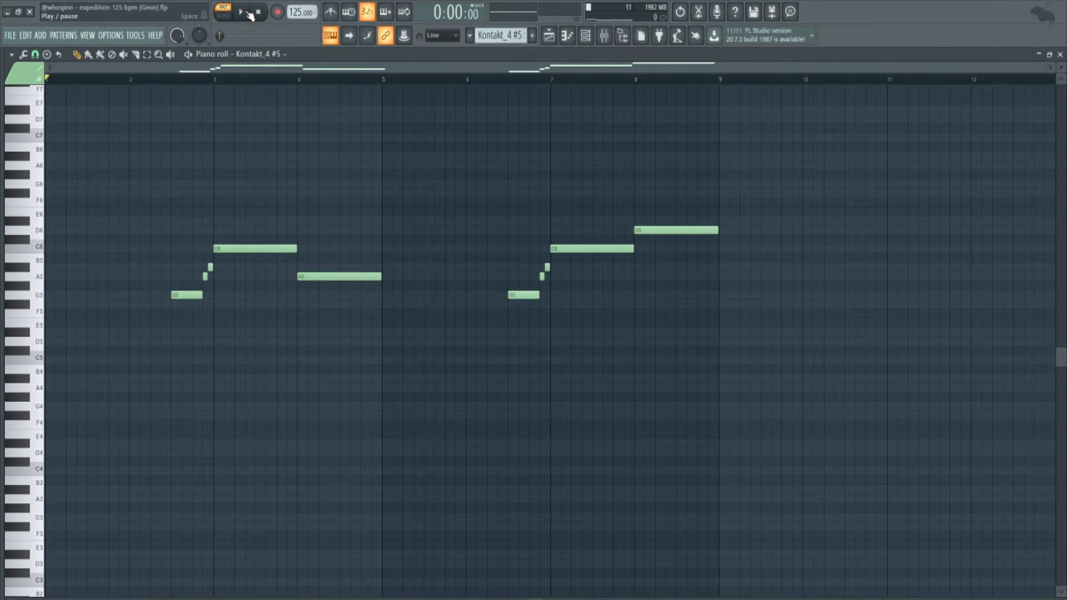
Step: Play the first eight bars in song mode to hear the Kontakt_4 #4 and #5 layers together
click(223, 15)
key(space)
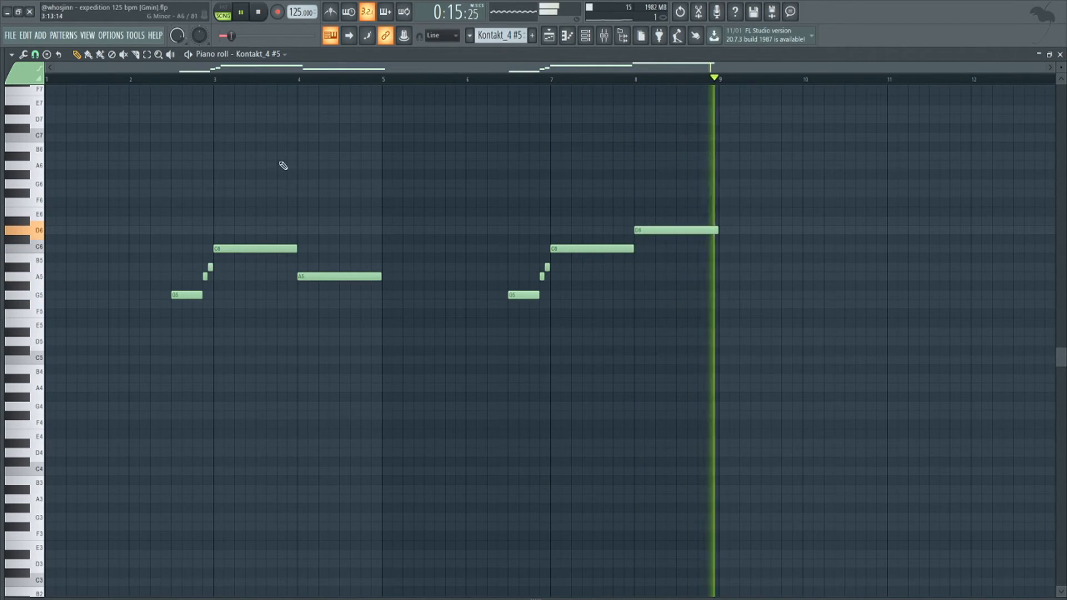
key(space)
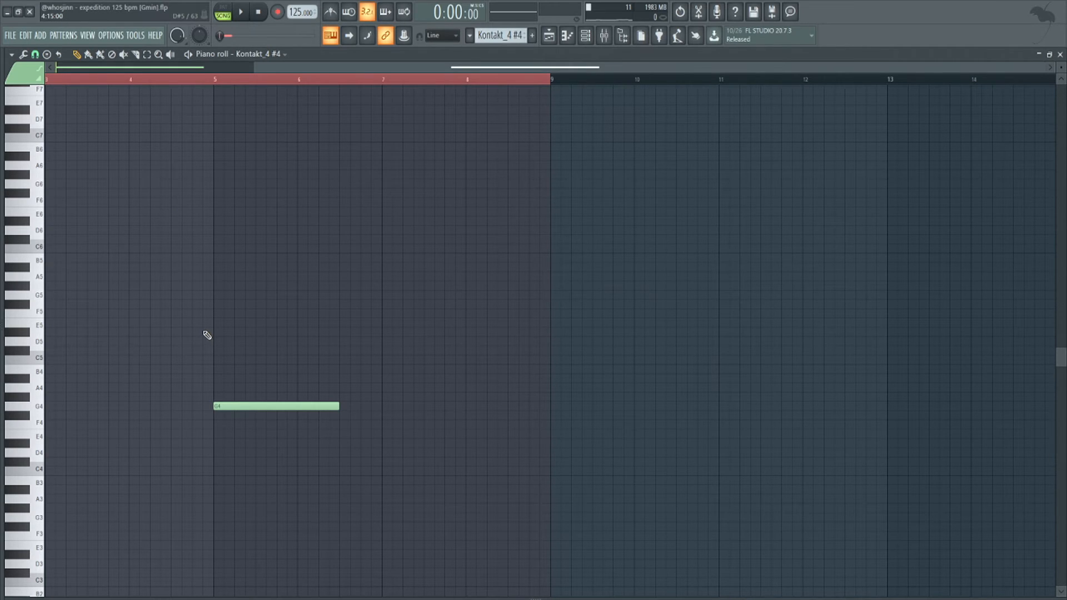
Step: Fit the Kontakt_4 #4 pattern in view, and highlight its two long G4 notes
ctrl+right_click(208, 335)
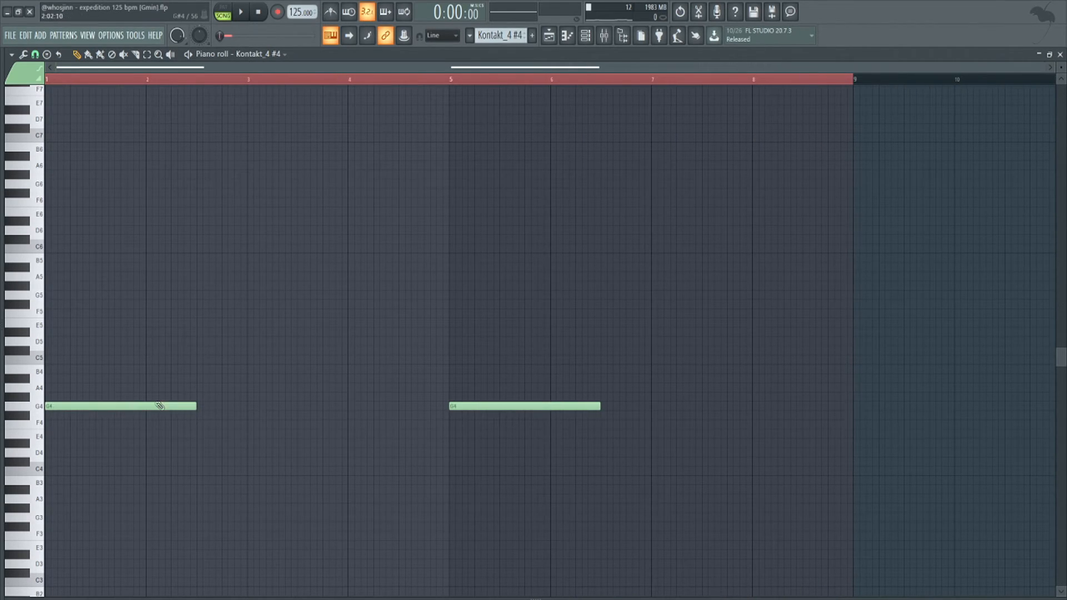
drag(119, 337, 517, 461)
ctrl+click(556, 137)
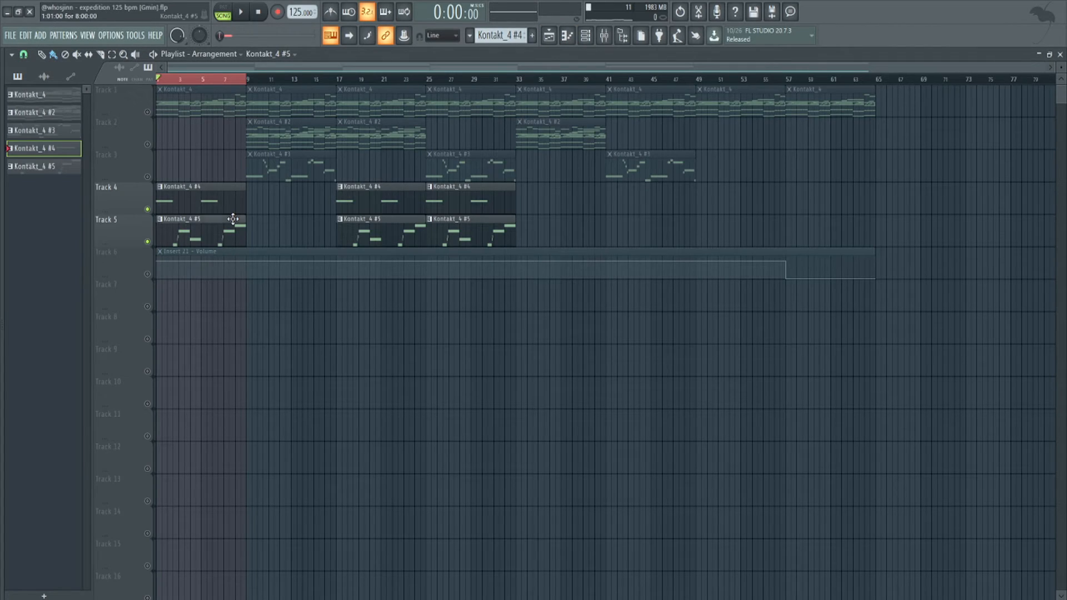
Step: Open the Kontakt_4 #5 clip at bar 1, highlight its first melodic phrase, and clear the selection
double_click(236, 221)
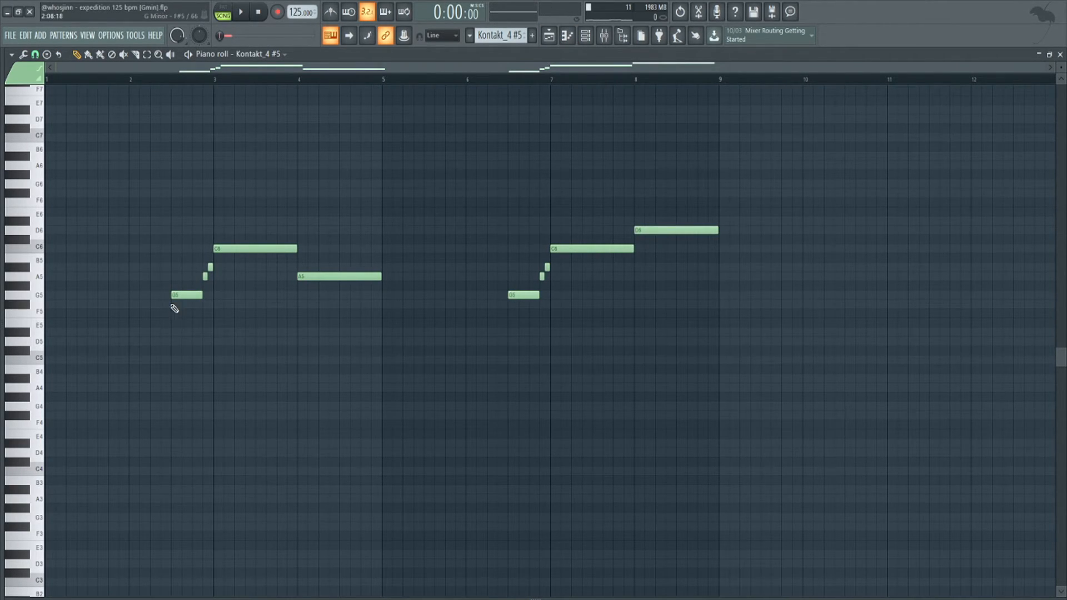
drag(125, 373, 519, 137)
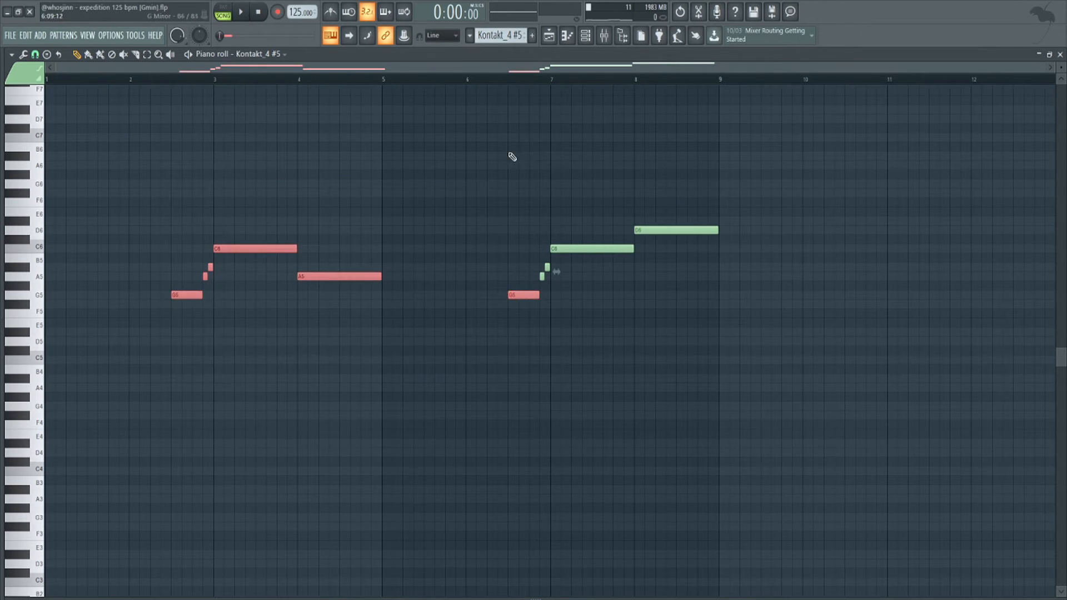
ctrl+click(453, 173)
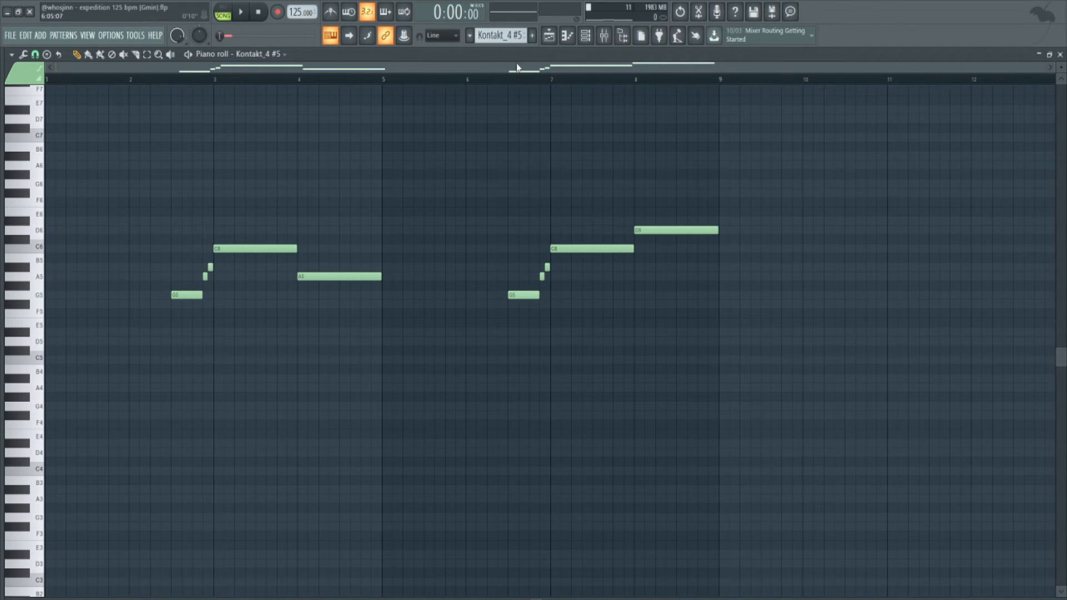
Step: Bring up the playlist arrangement, switch to the mixer, and select the Kontakt_4 insert to view its effects
click(547, 33)
click(148, 112)
right_click(148, 112)
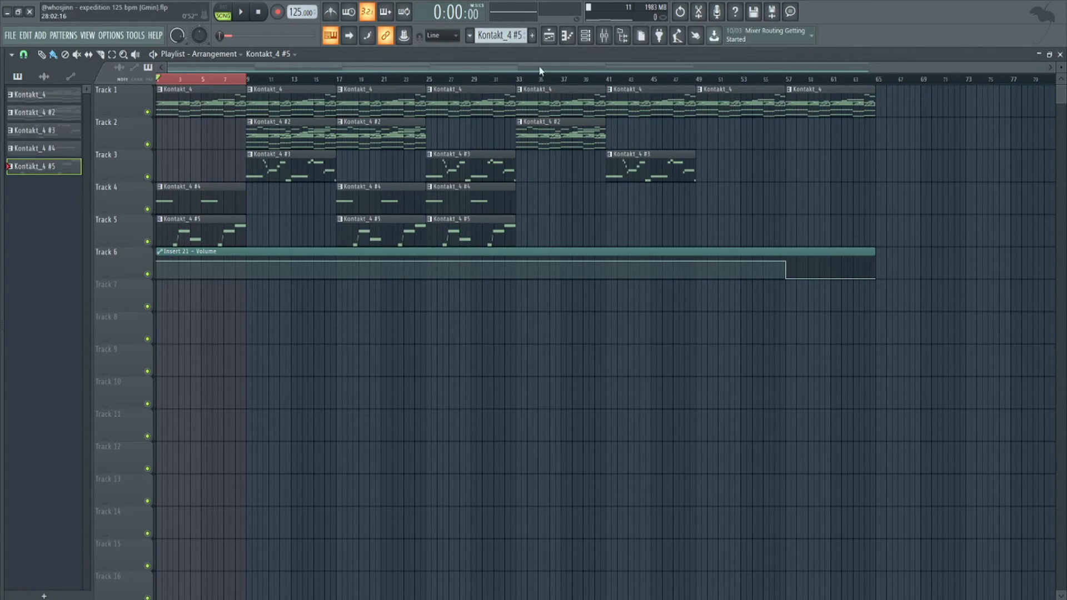
click(604, 36)
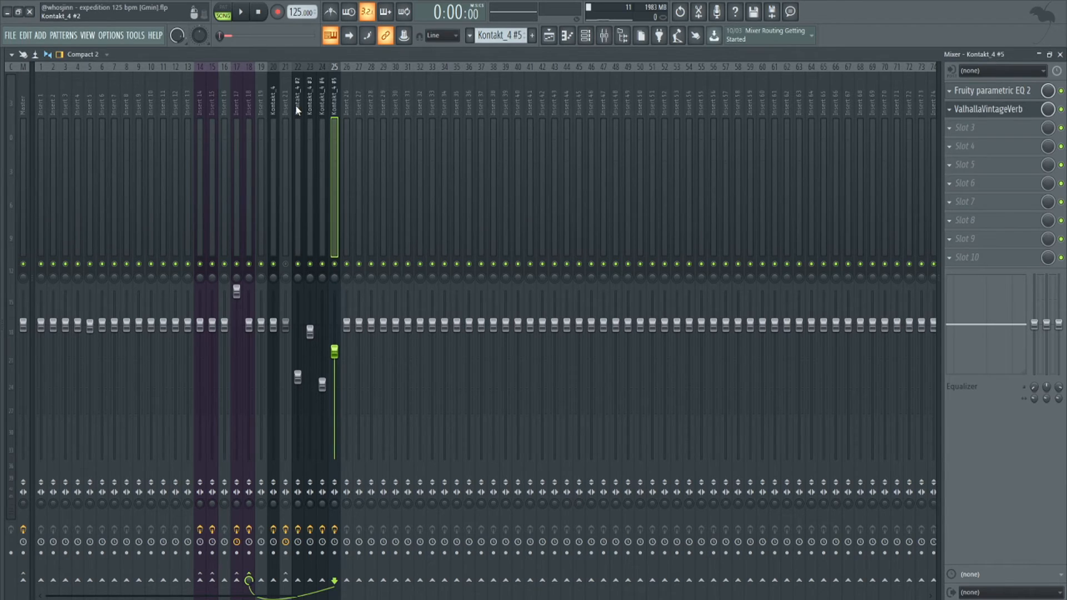
click(278, 107)
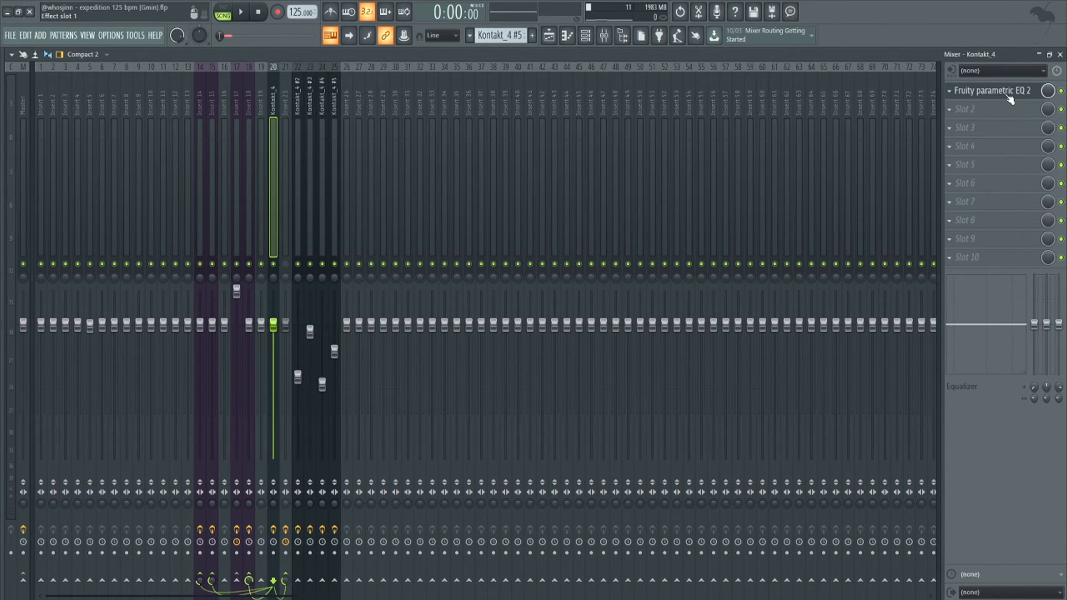
Step: Step through the Kontakt_4 #2 to #5 mixer inserts and compare the effects loaded on #4 and #5
click(299, 111)
click(310, 110)
click(323, 110)
click(334, 111)
click(322, 110)
click(334, 110)
click(323, 109)
click(335, 110)
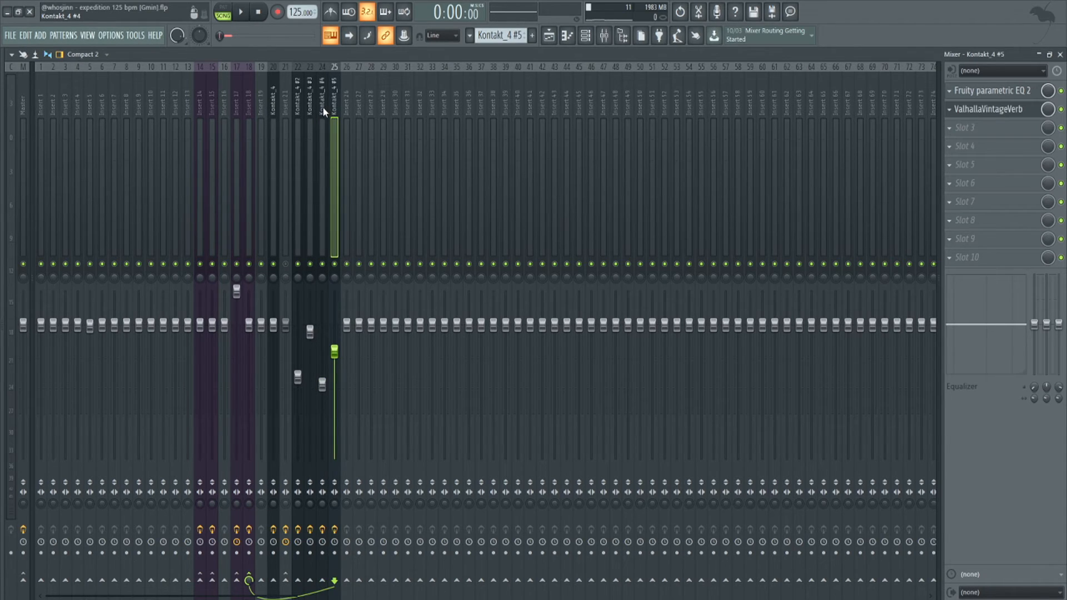
click(323, 110)
Step: Compare the Kontakt_4 insert's effect chain and routing with those of Insert 21
click(275, 103)
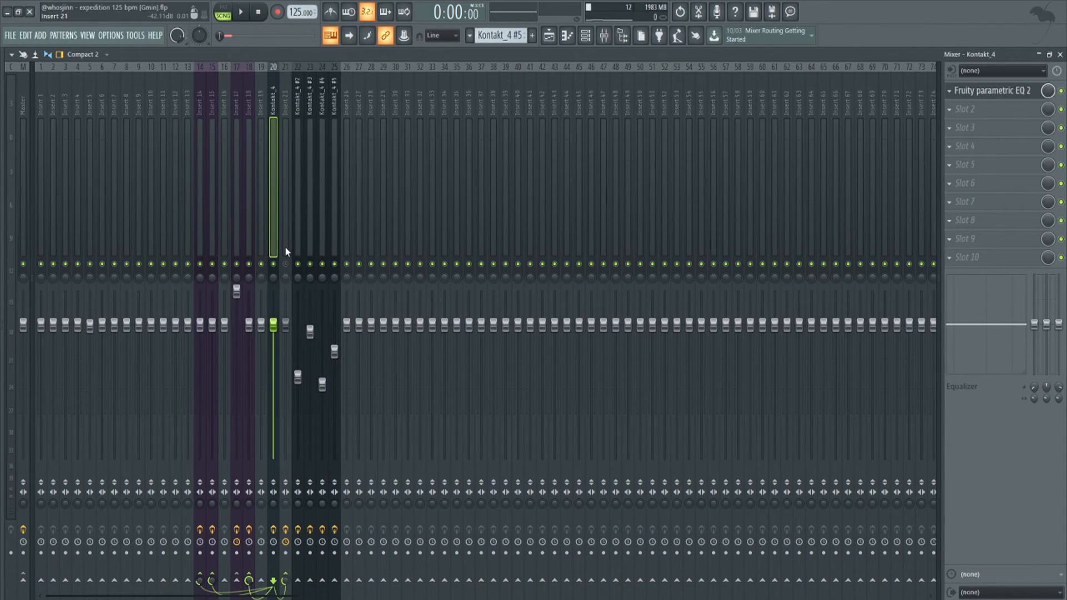
click(288, 94)
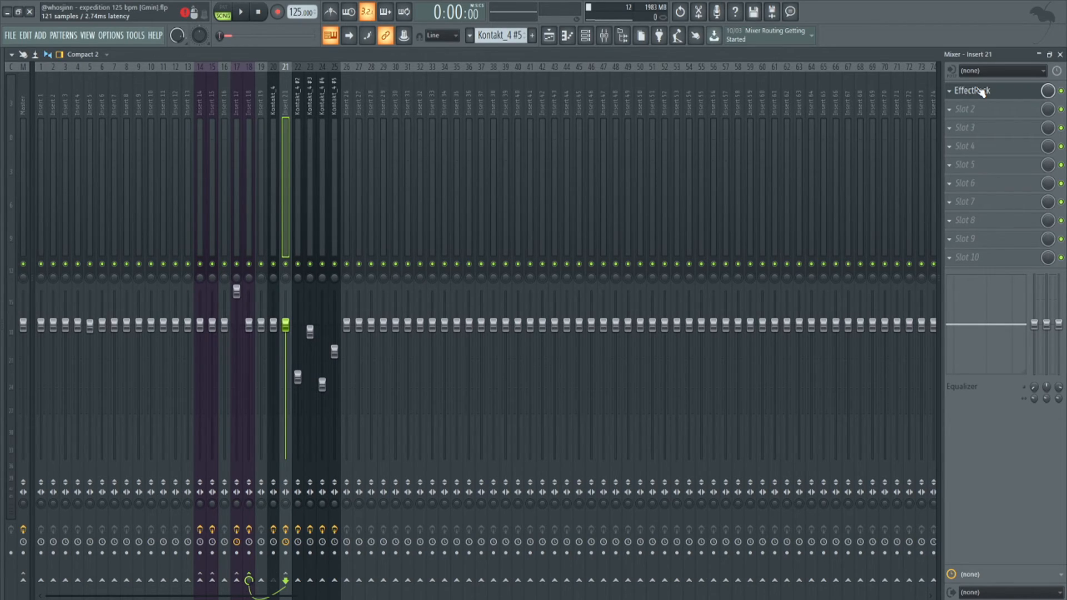
click(275, 101)
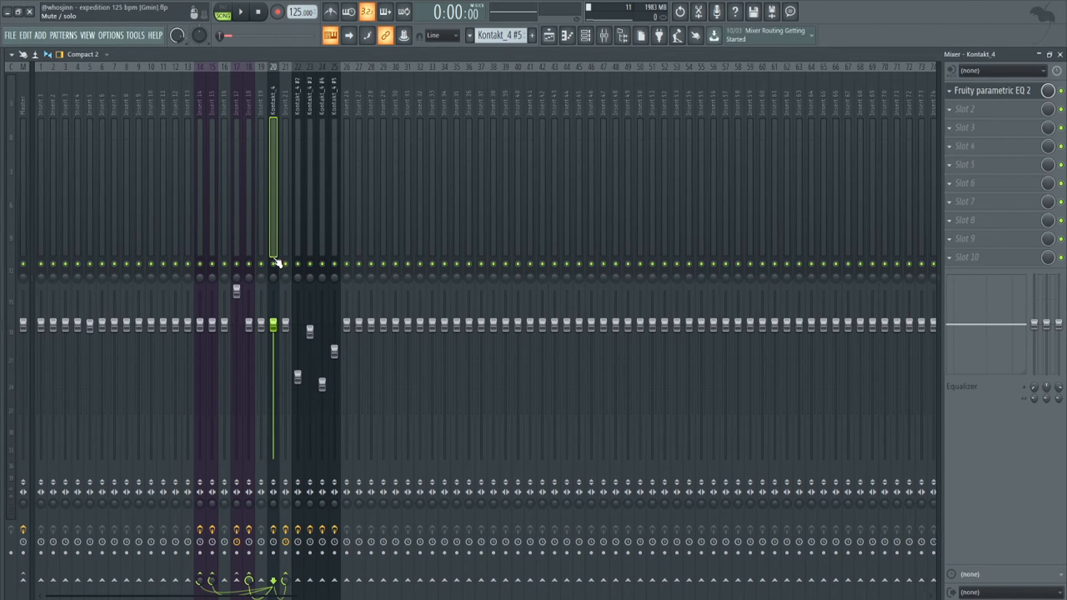
click(288, 105)
Step: Open the EffectRack on Insert 21 and choose the Sparkle Filter Trem preset from its 06 Modulation presets
click(1002, 95)
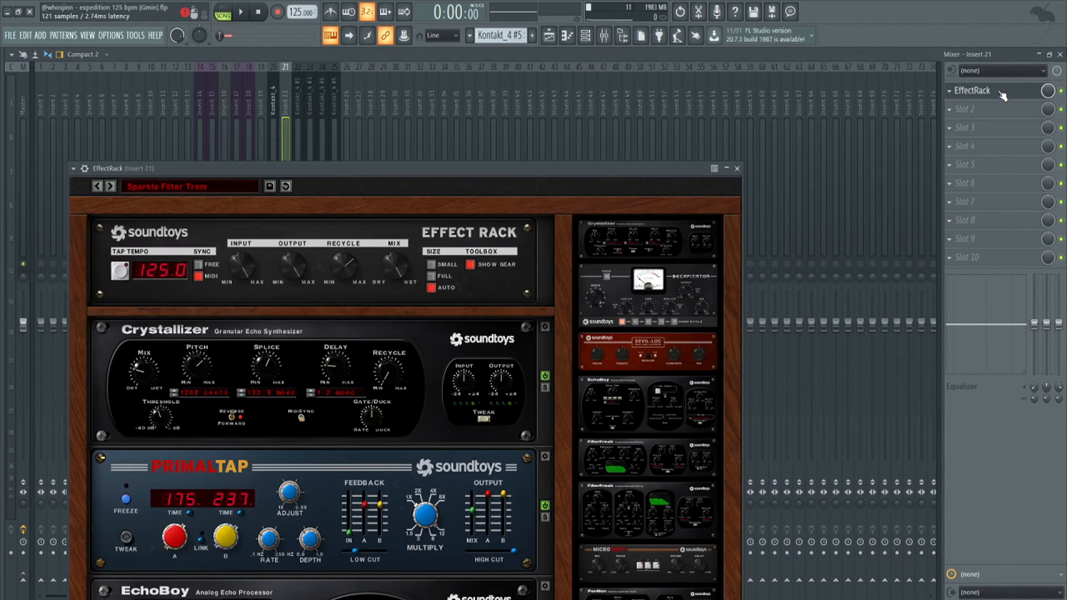
click(158, 187)
mouse_move(159, 187)
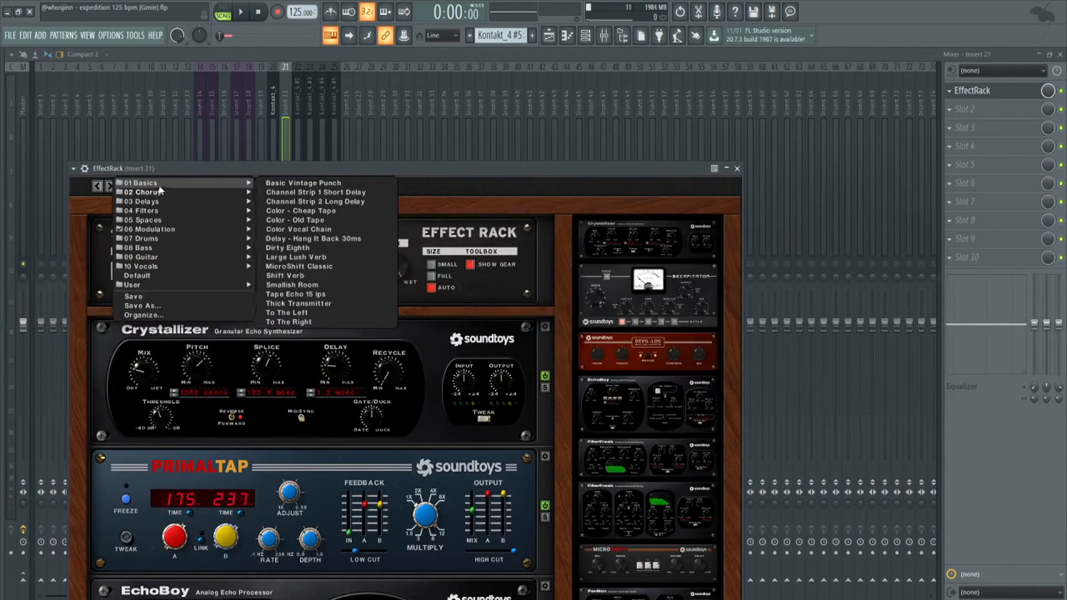
click(315, 189)
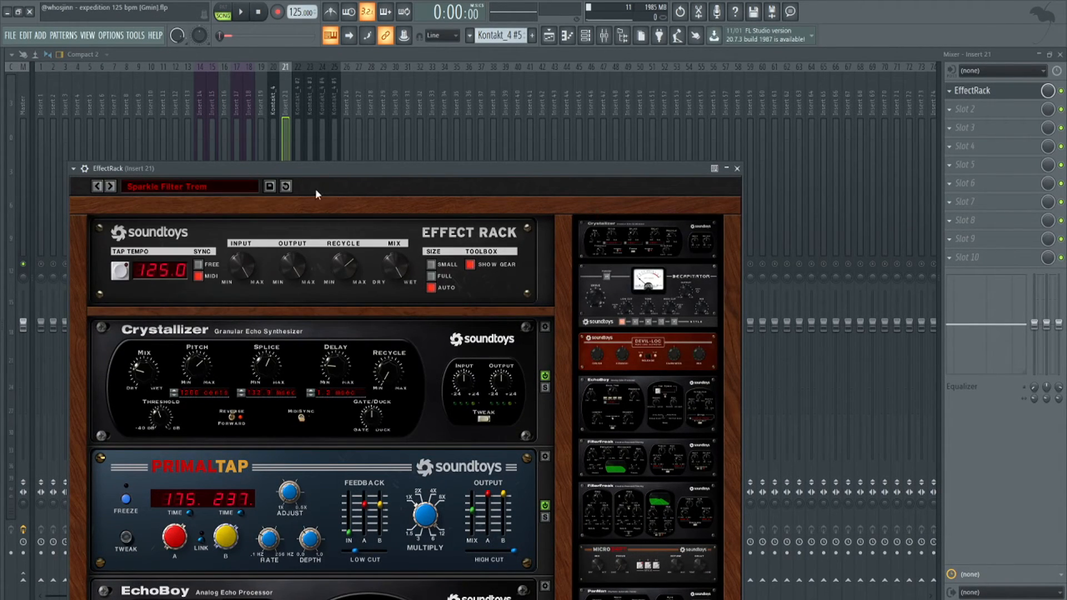
click(194, 185)
mouse_move(159, 230)
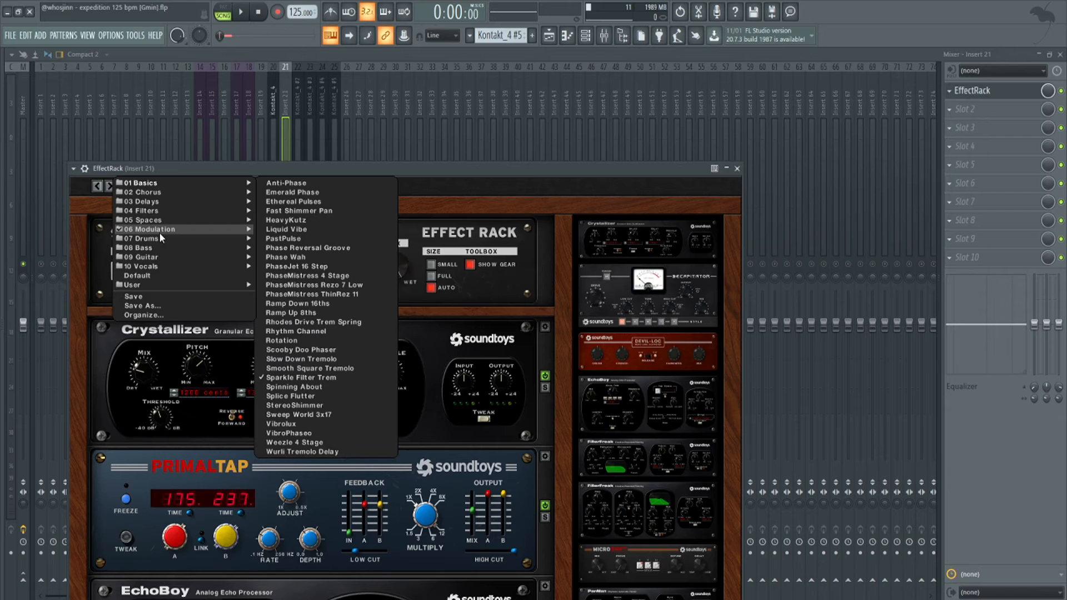
click(279, 376)
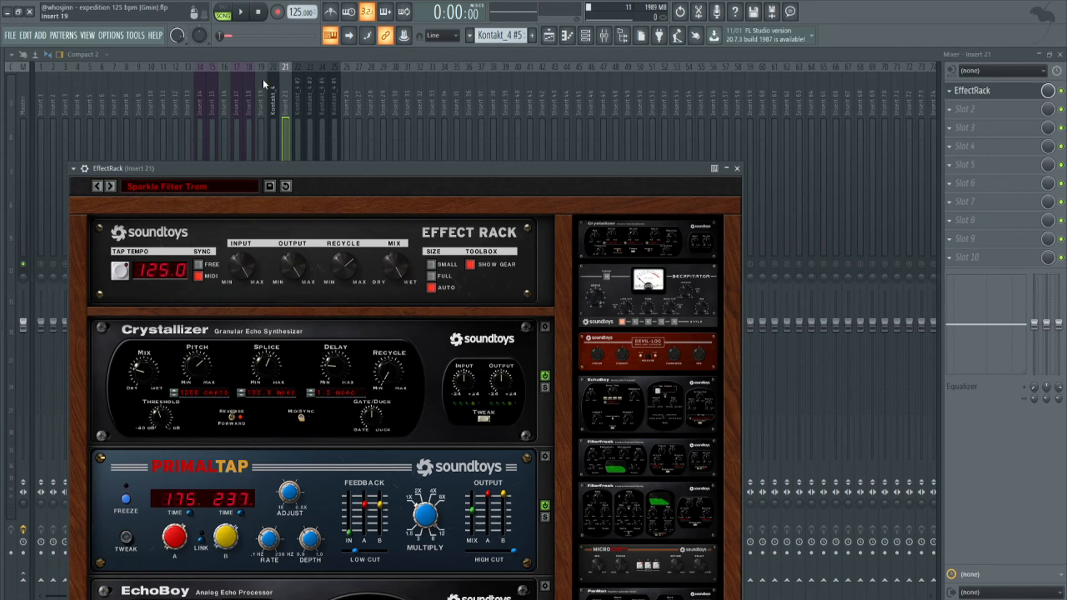
Step: Mute Inserts 17, 15 and 14 with Kontakt_4 selected, and play the song to hear it with Insert 21
click(270, 100)
click(236, 264)
click(212, 264)
click(199, 264)
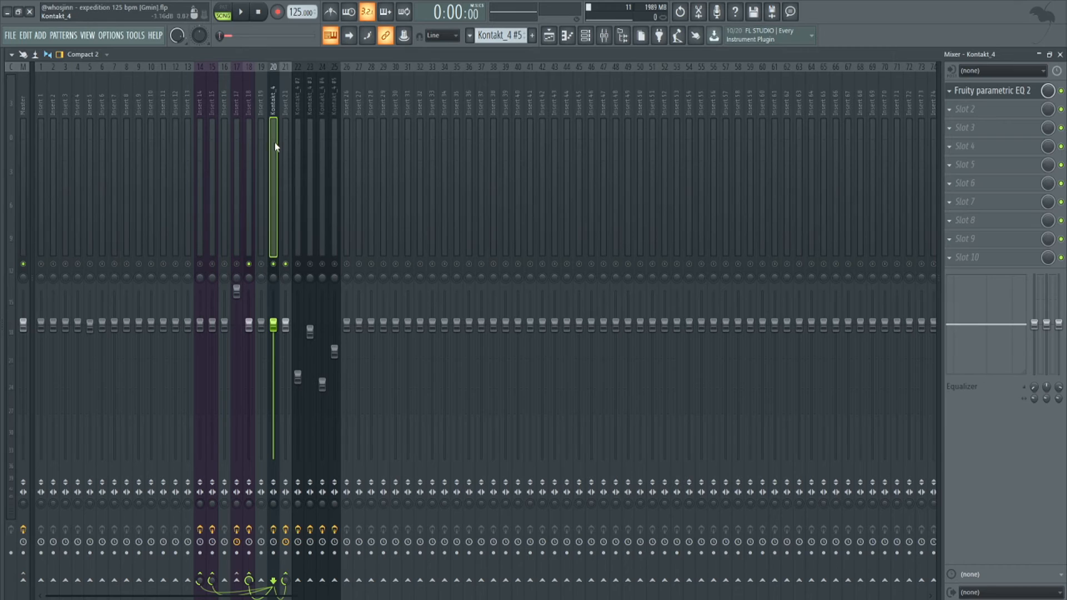
click(248, 15)
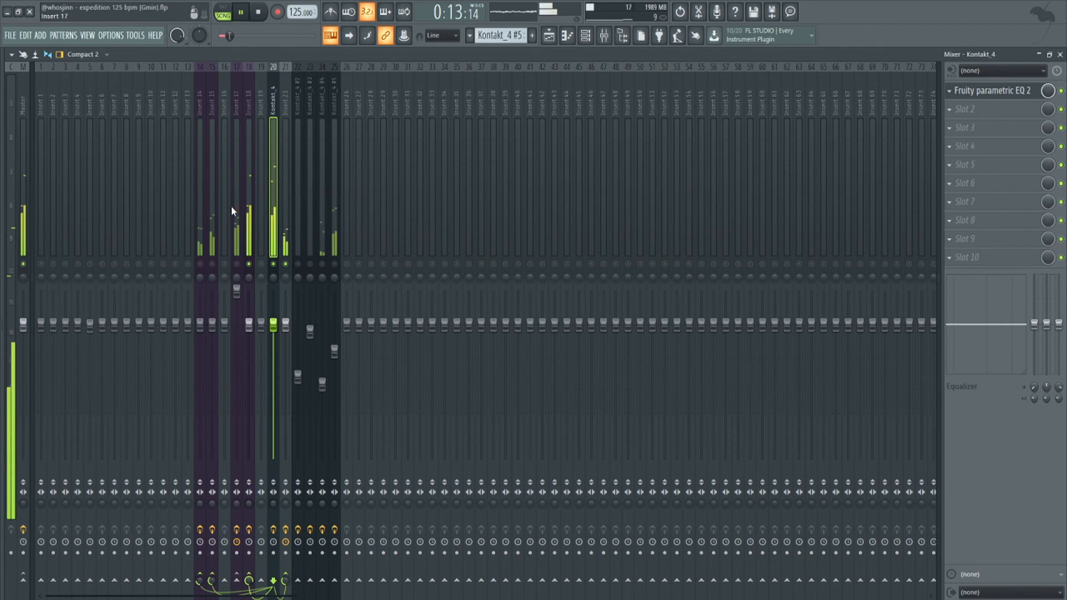
key(space)
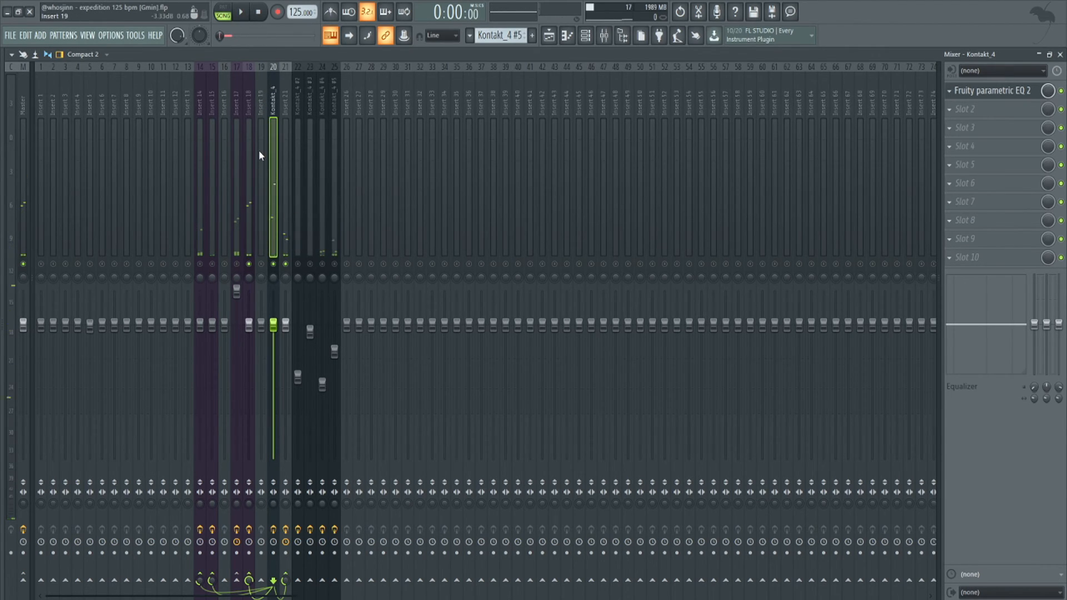
Step: Reactivate all muted mixer inserts, keeping the Kontakt_4 insert selected
click(281, 86)
click(271, 119)
right_click(261, 265)
right_click(260, 264)
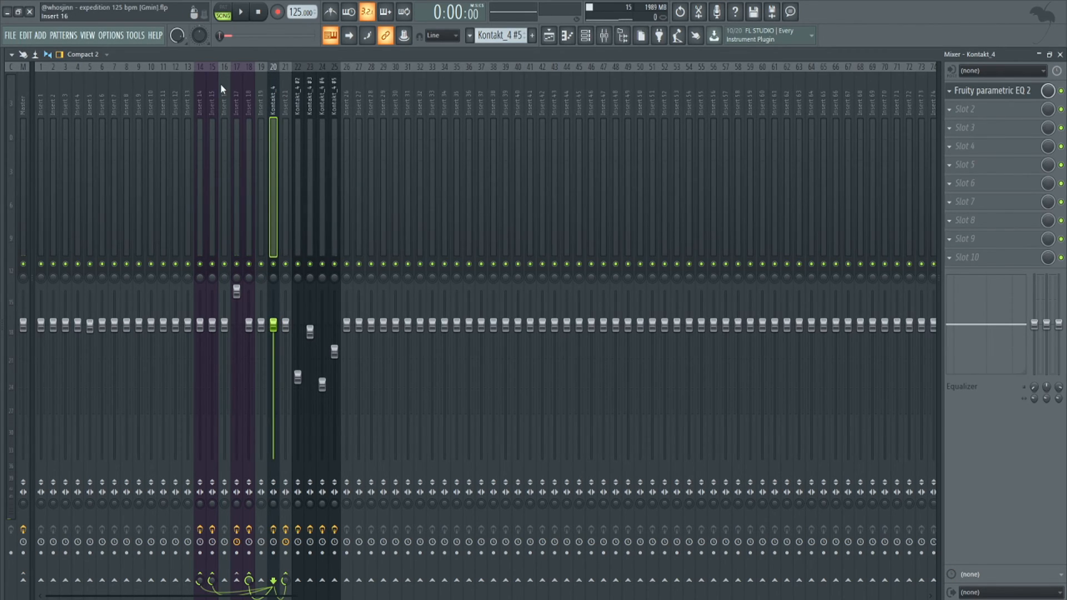
Step: Check the Kontakt_4 #2 and #3 inserts, and open the ValhallaVintageVerb on Kontakt_4 #4 to view its settings
click(298, 87)
click(308, 92)
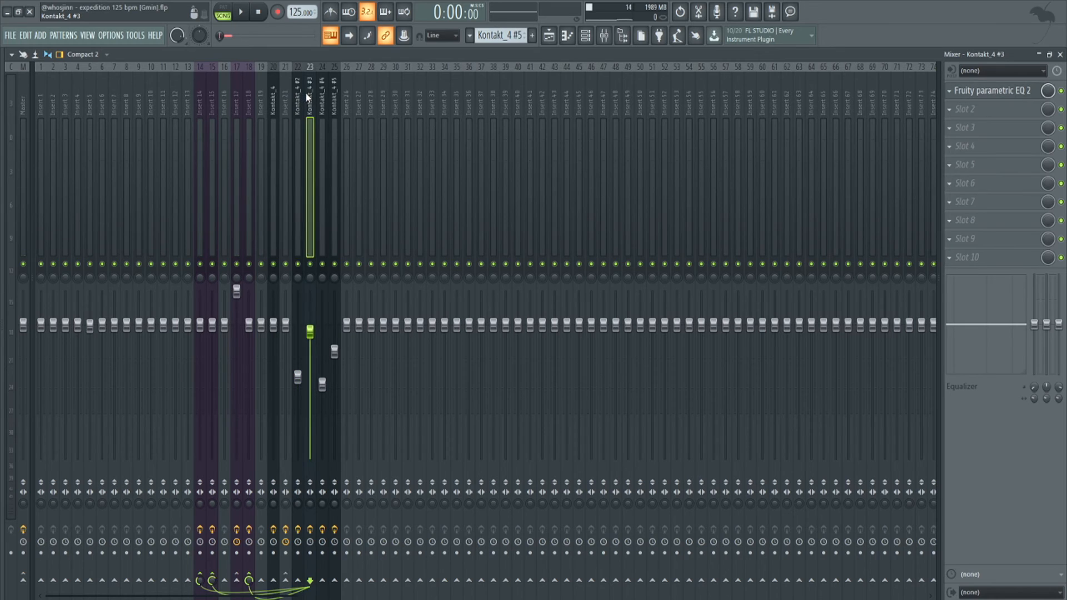
click(323, 94)
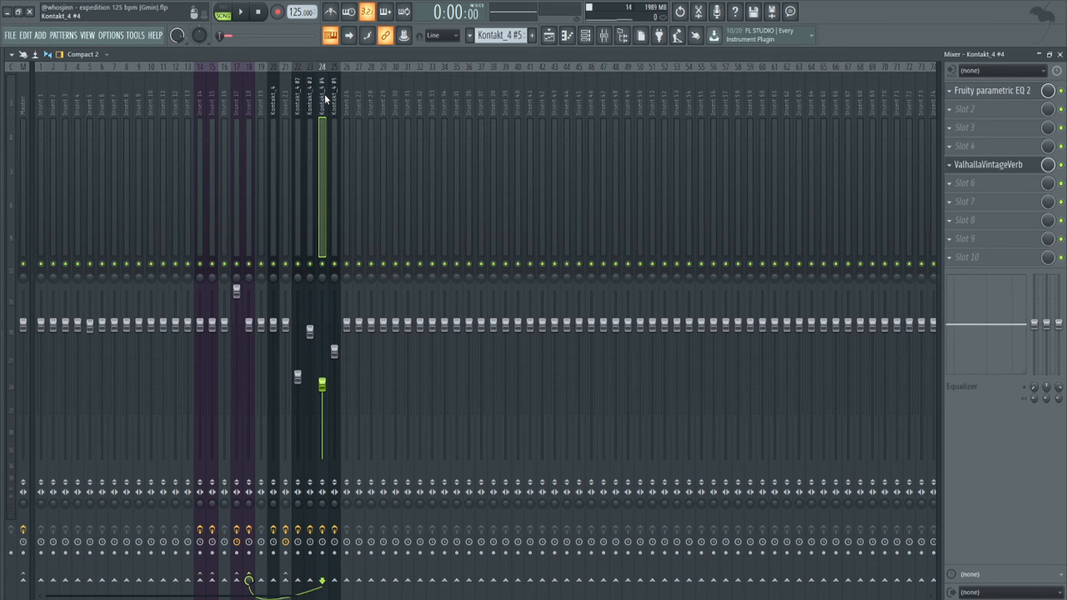
click(994, 167)
drag(405, 170, 737, 188)
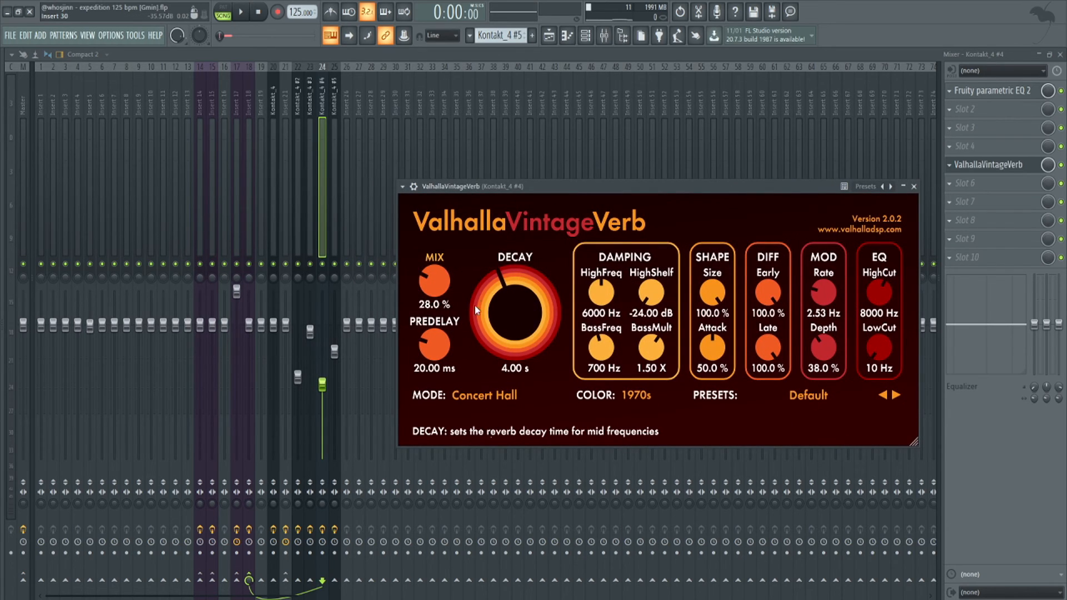
Step: Open the ValhallaVintageVerb on the Kontakt_4 #5 insert and examine its reverb settings
click(334, 103)
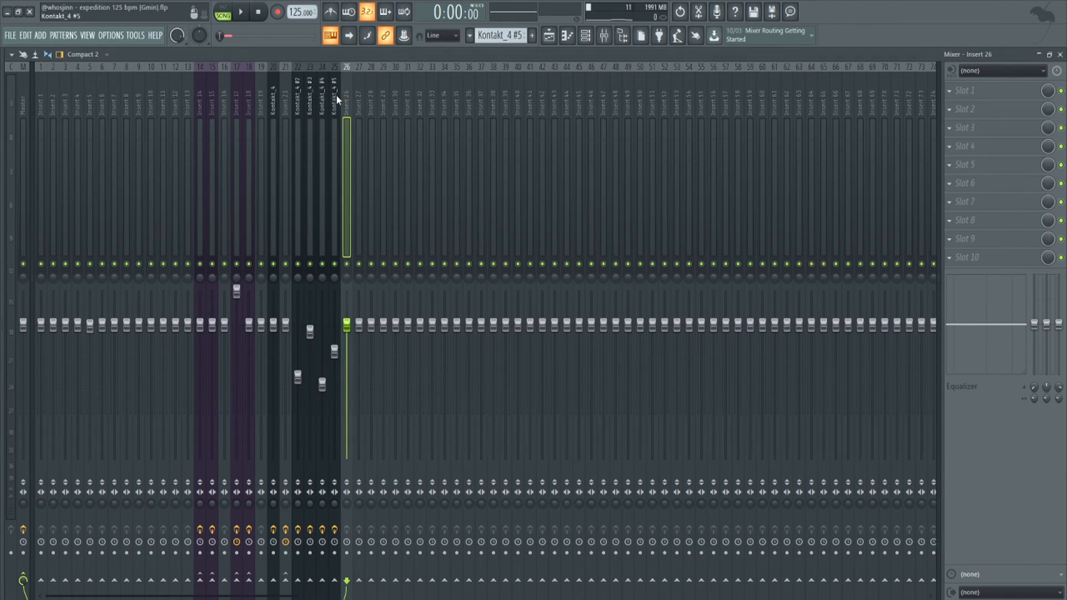
click(988, 110)
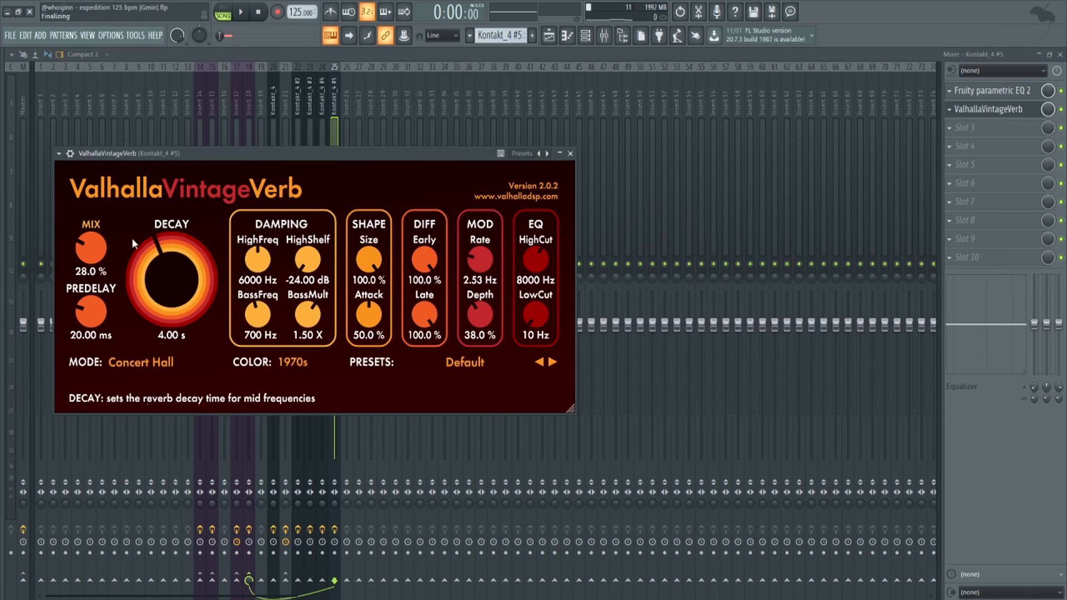
drag(167, 153, 222, 172)
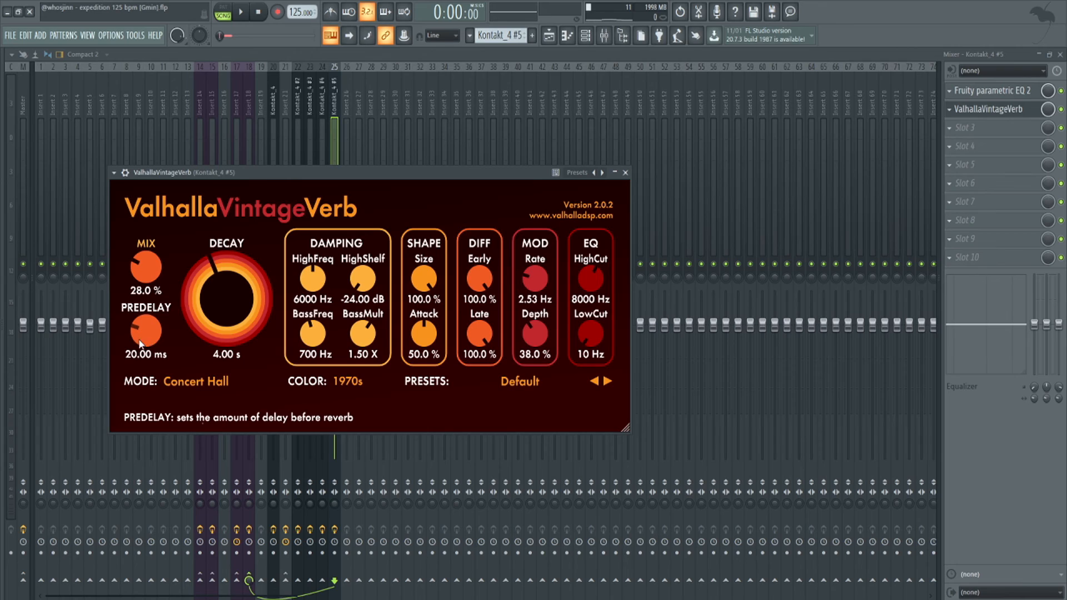
Step: Select Insert 18 and open its Fruity parametric EQ 2 to examine the high-pass curve
click(335, 79)
mouse_move(261, 92)
mouse_down()
mouse_move(334, 99)
mouse_move(268, 99)
mouse_up()
click(251, 100)
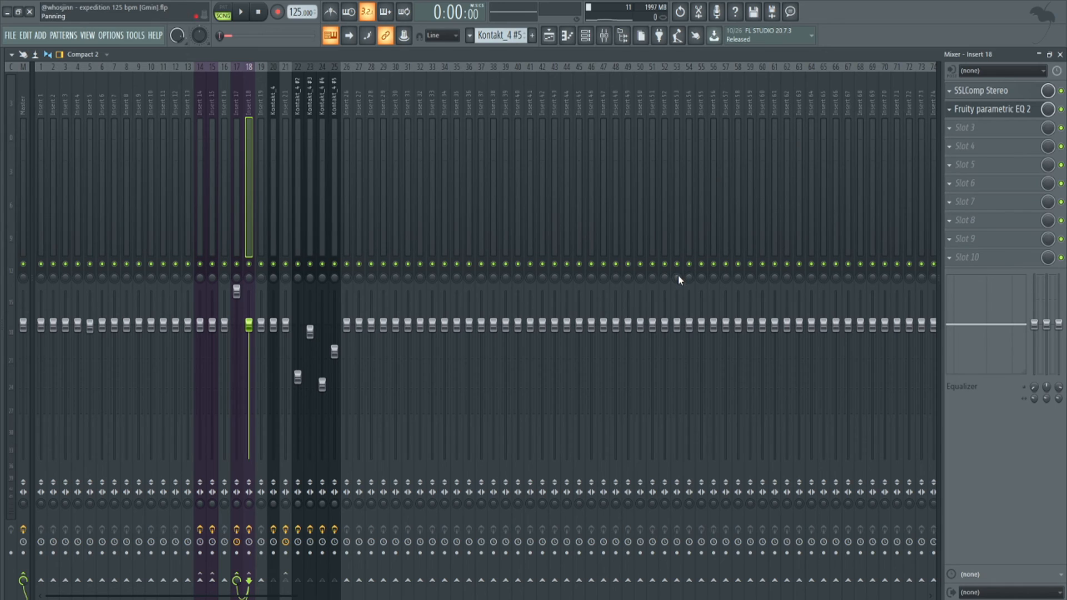
click(995, 109)
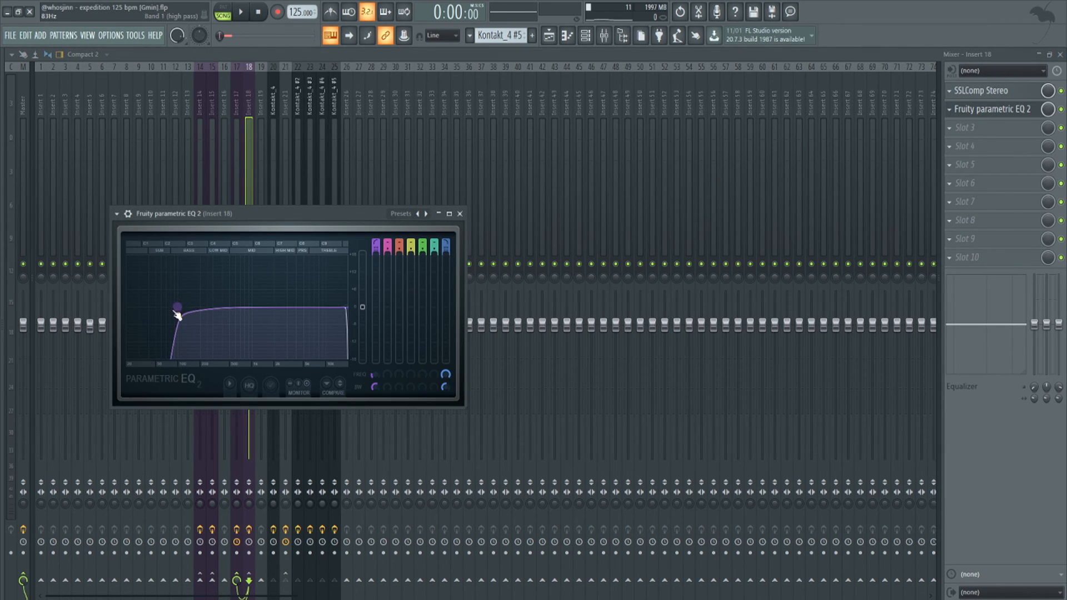
Step: Compare the effect chains and routing of Inserts 17 and 18, finishing on Insert 17
click(235, 101)
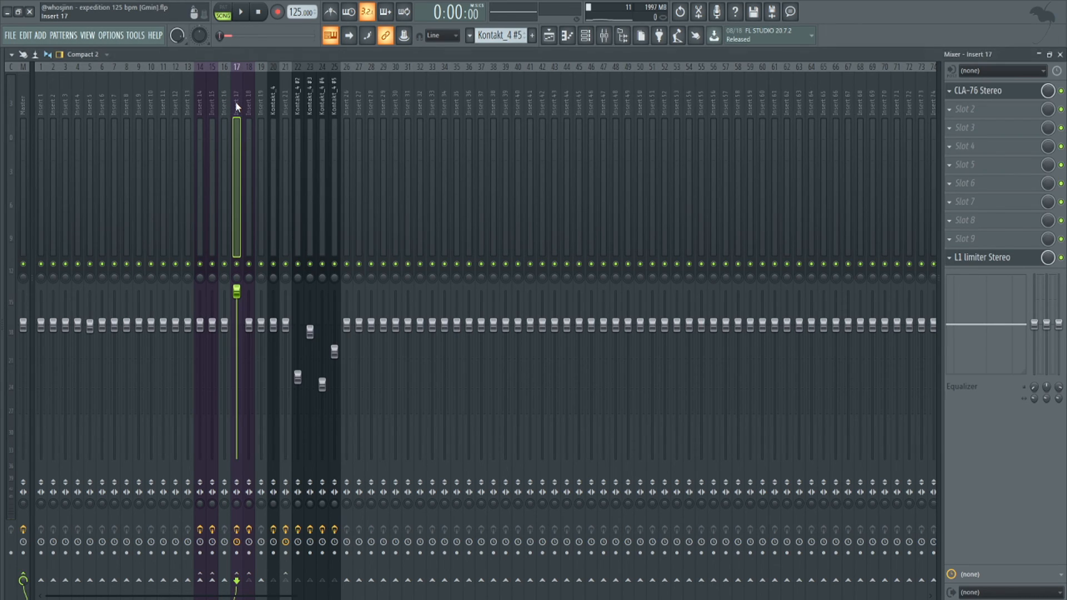
click(249, 87)
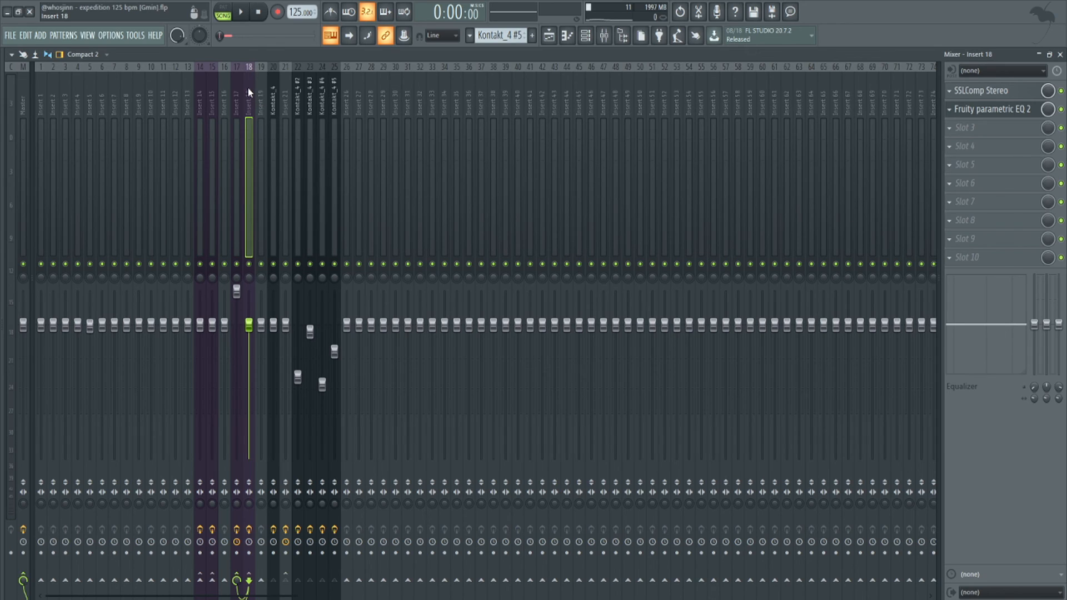
click(234, 92)
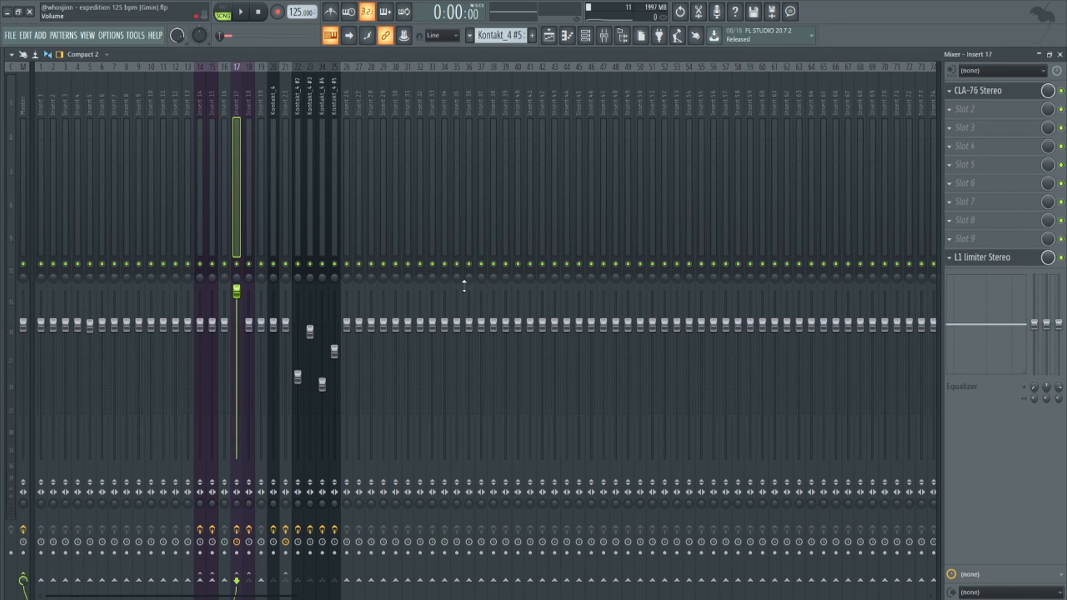
Step: Switch between Inserts 15 and 14 to compare their effects, finishing on Insert 14
click(207, 95)
click(202, 94)
click(208, 92)
click(200, 93)
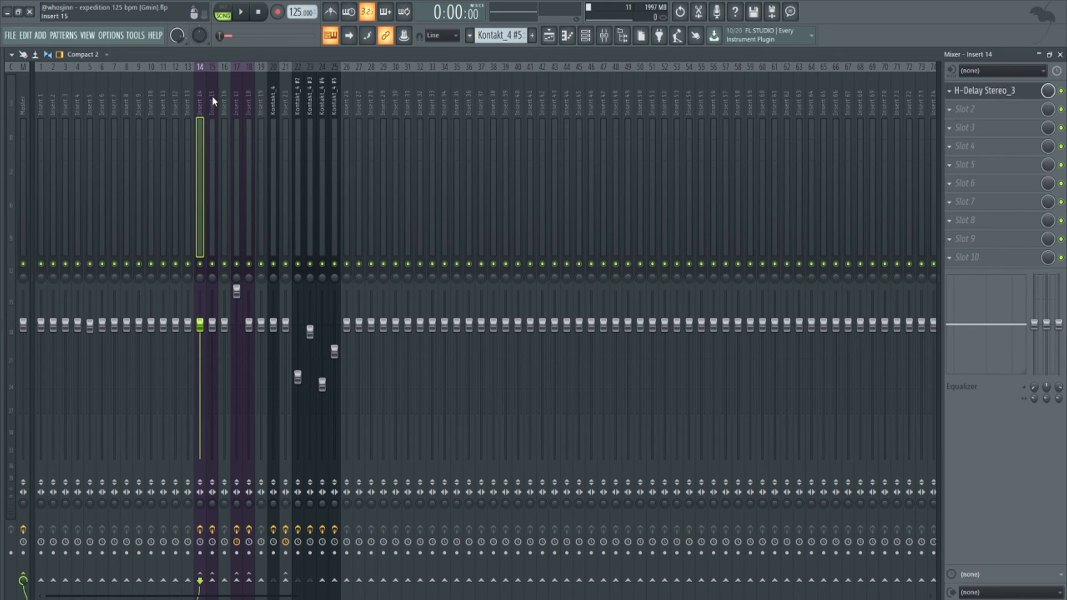